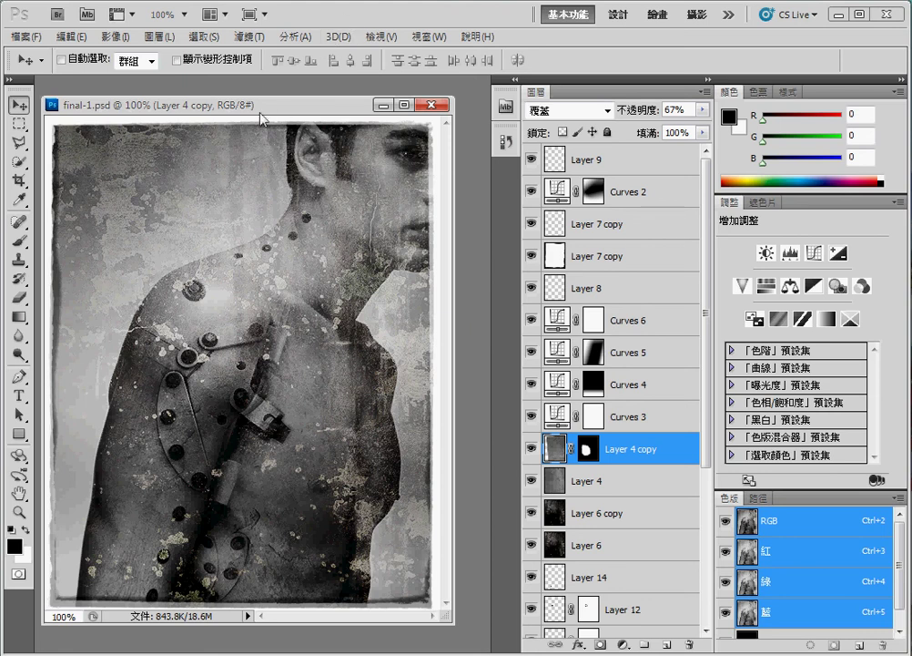
# Step: Reposition and maximize the final-1.psd composite window
pyautogui.moveTo(264, 111); pyautogui.dragTo(290, 107)
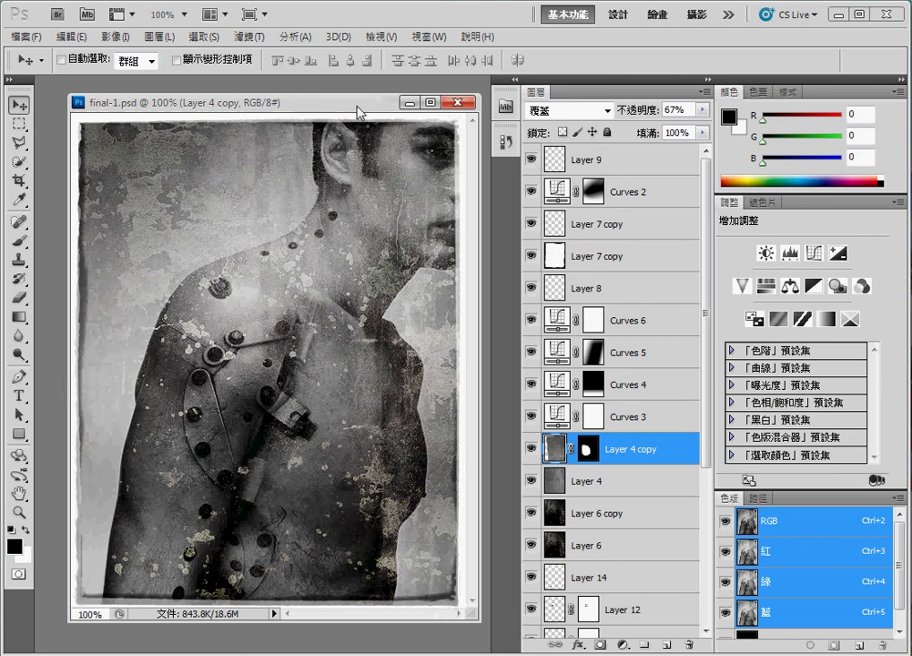
pyautogui.moveTo(356, 107); pyautogui.dragTo(323, 102)
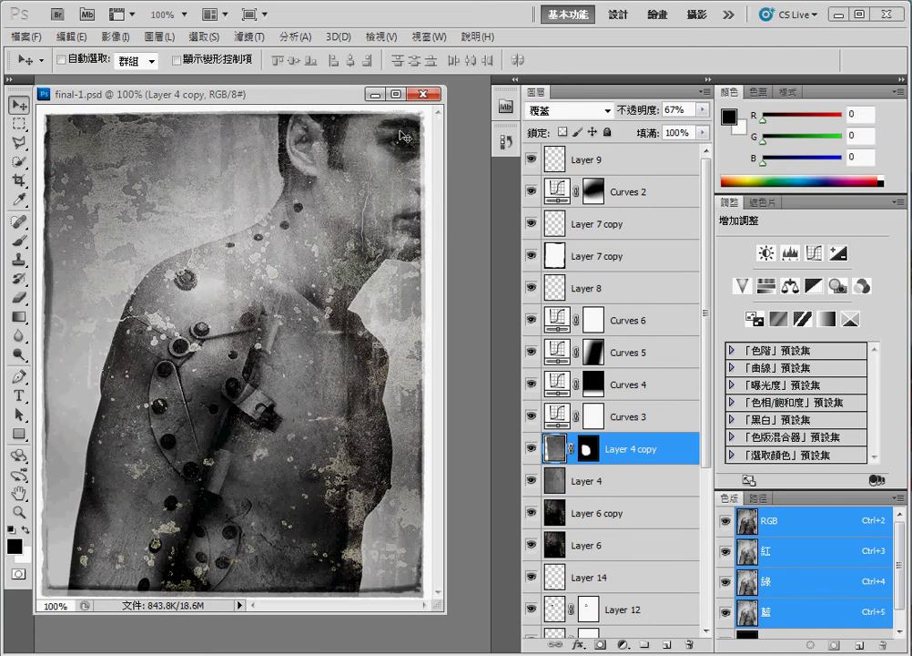
pyautogui.click(395, 94)
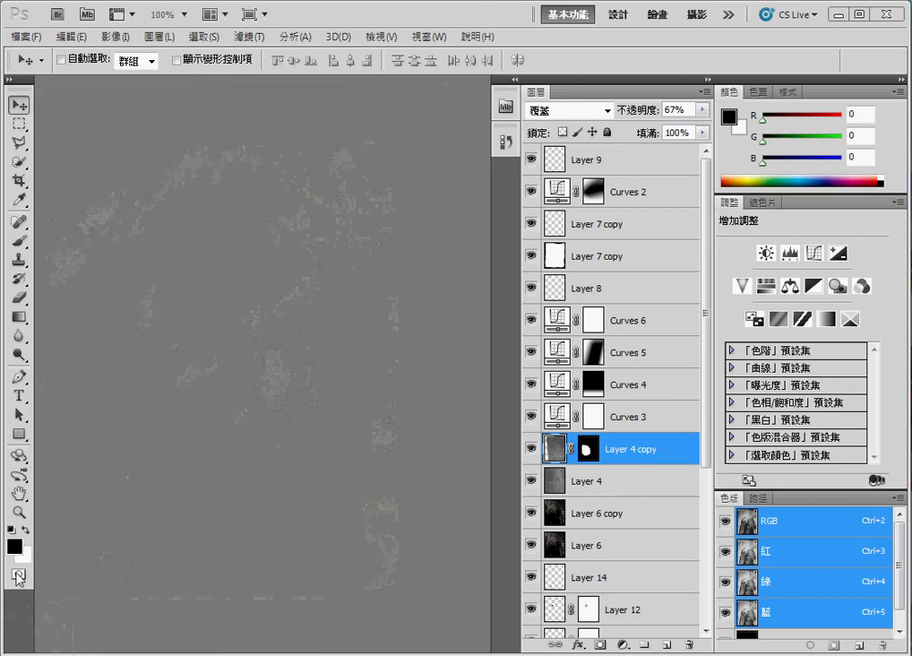
# Step: Close final-1.psd and final.psd, leaving only a.jpg and b.jpg open
pyautogui.moveTo(295, 275); pyautogui.dragTo(352, 302)
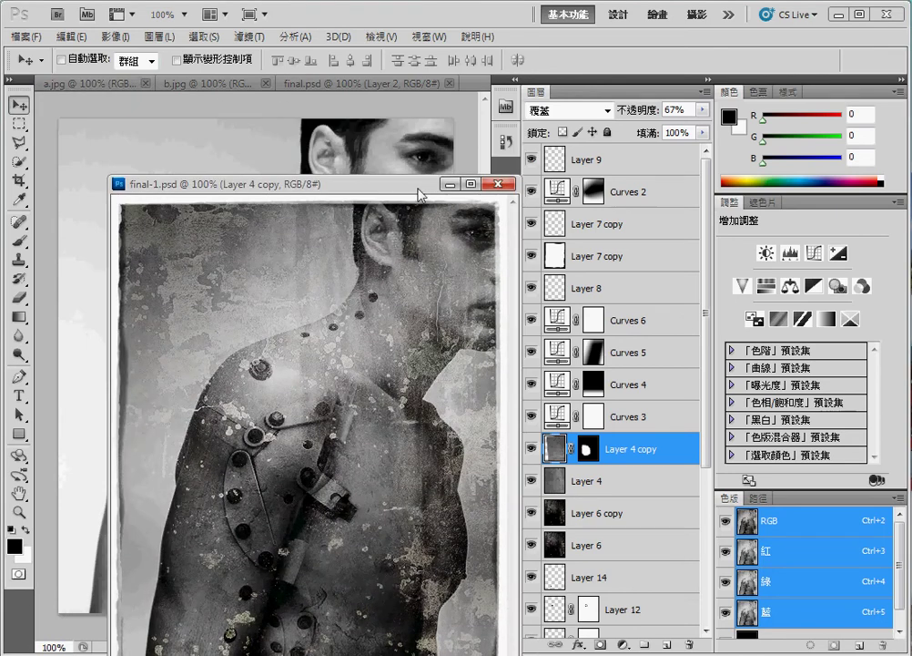
pyautogui.moveTo(162, 107)
pyautogui.mouseDown()
pyautogui.moveTo(423, 193)
pyautogui.moveTo(356, 86)
pyautogui.mouseUp()
pyautogui.click(316, 98)
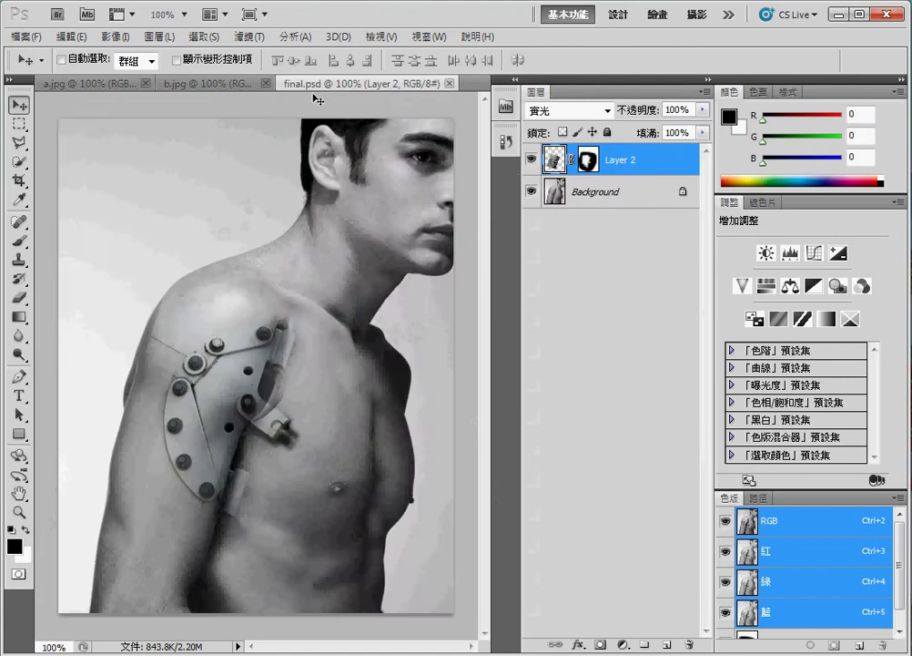
pyautogui.hotkey('ctrl', 'w')
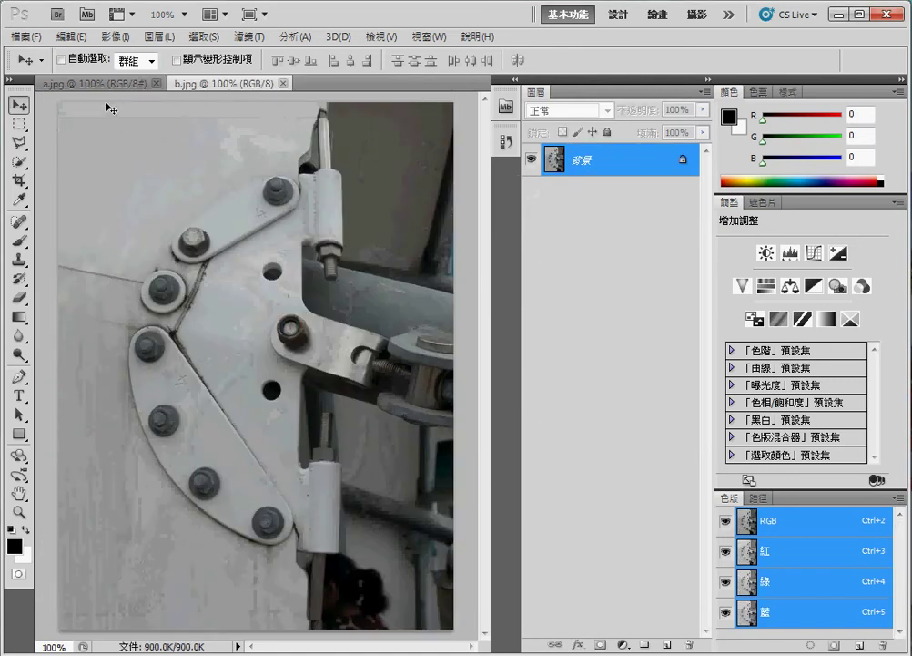
# Step: Select all of the b.jpg hinge photo, copy it, and return to a.jpg
pyautogui.click(108, 83)
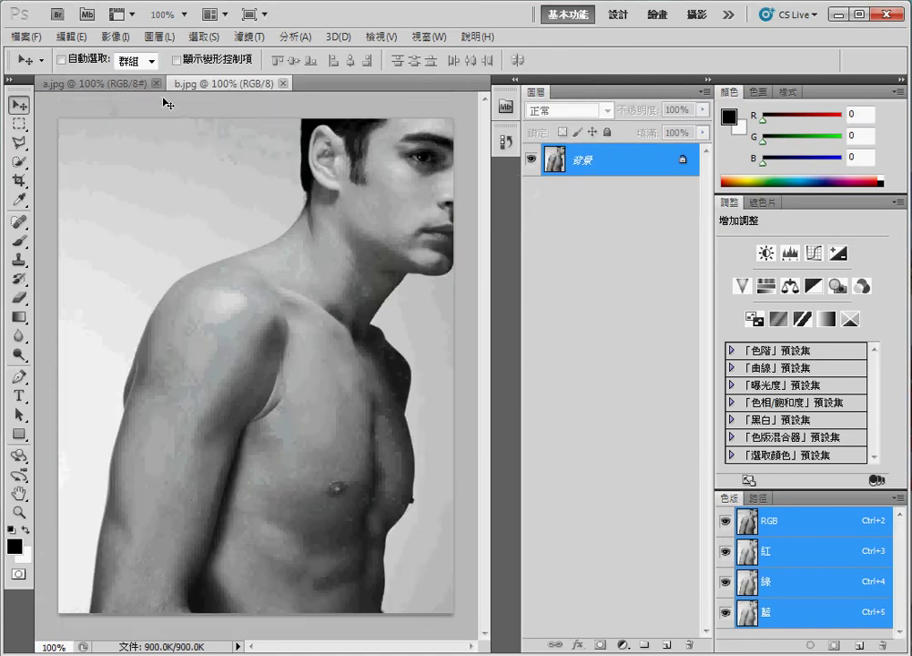
pyautogui.click(230, 88)
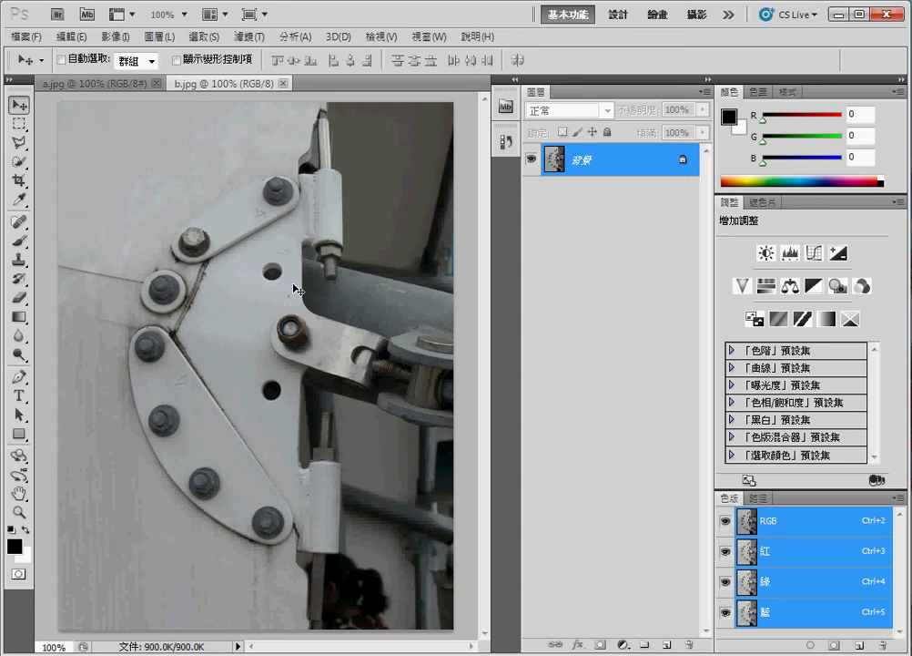
pyautogui.click(73, 37)
pyautogui.moveTo(203, 37)
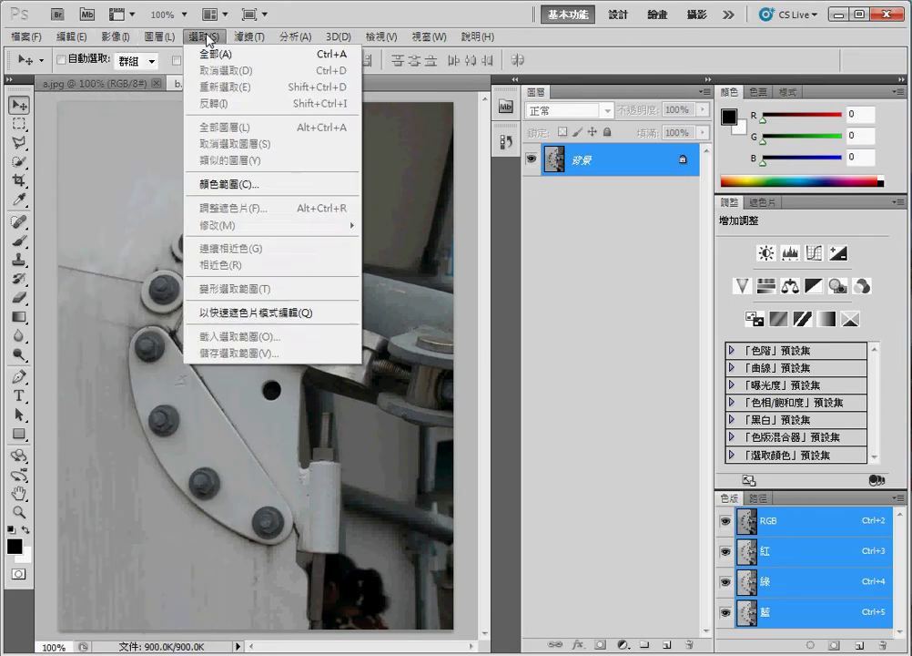
pyautogui.click(210, 55)
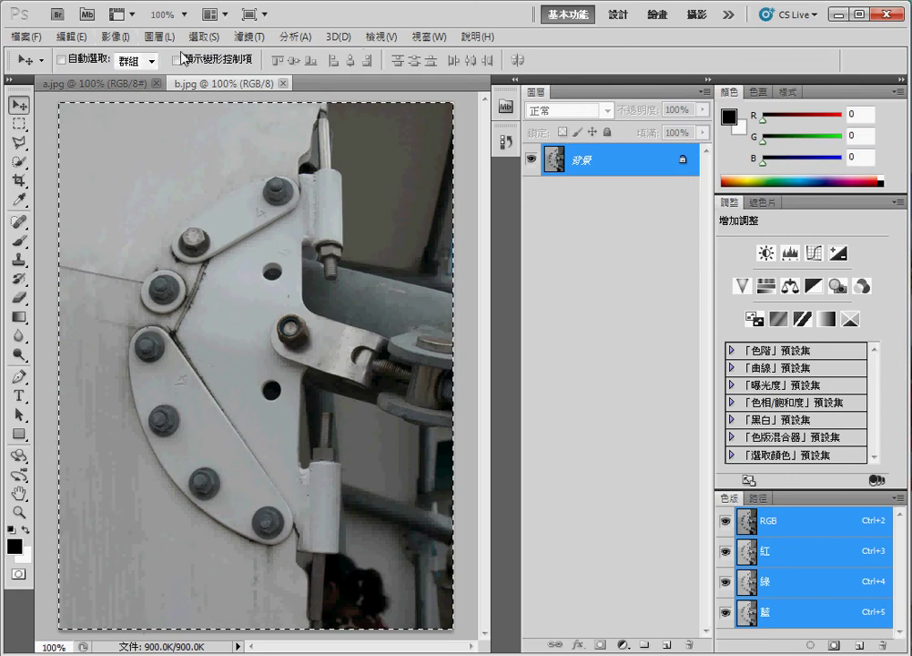
pyautogui.click(72, 37)
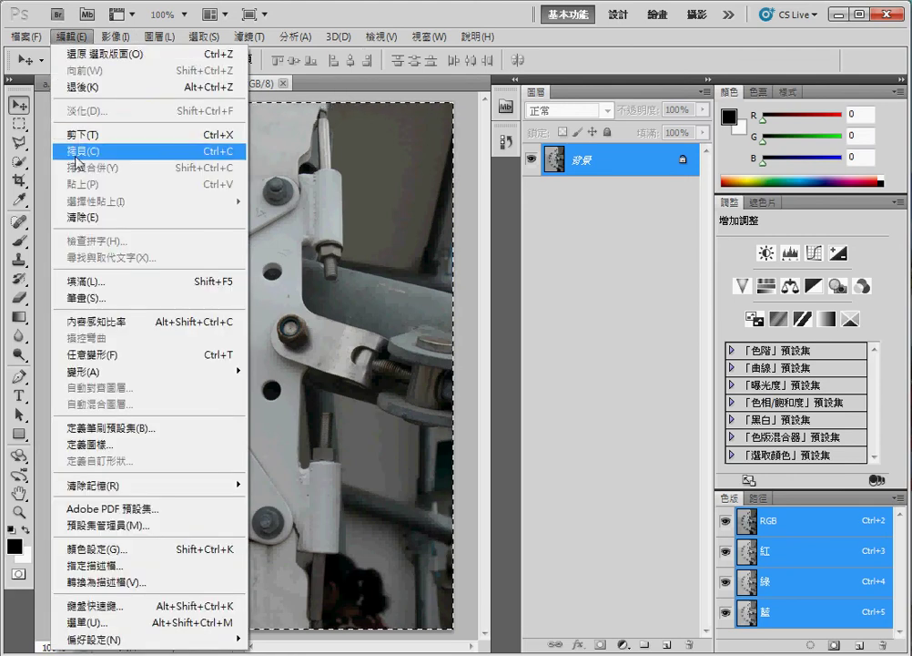
pyautogui.click(82, 152)
pyautogui.click(91, 83)
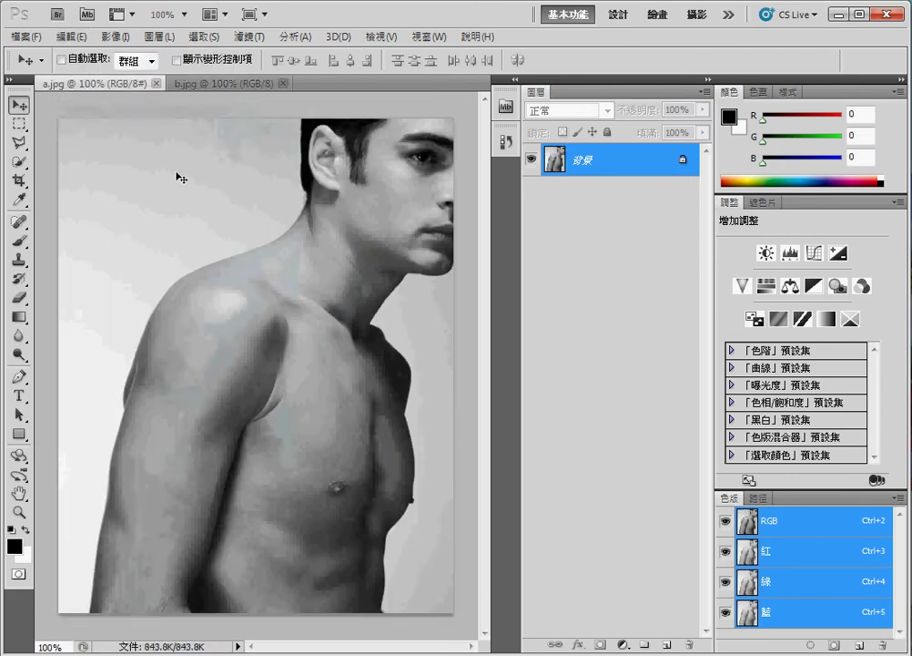
pyautogui.click(73, 36)
# Step: Paste the hinge, scale it to 37.7%, rotate 14.66° and place it on the upper arm
pyautogui.click(86, 183)
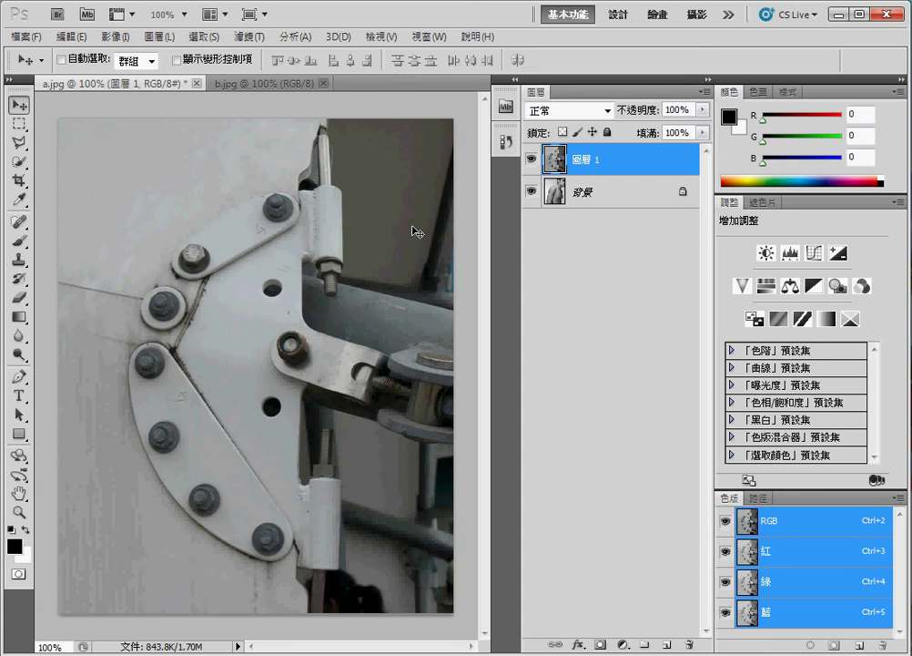
pyautogui.hotkey('ctrl', 't')
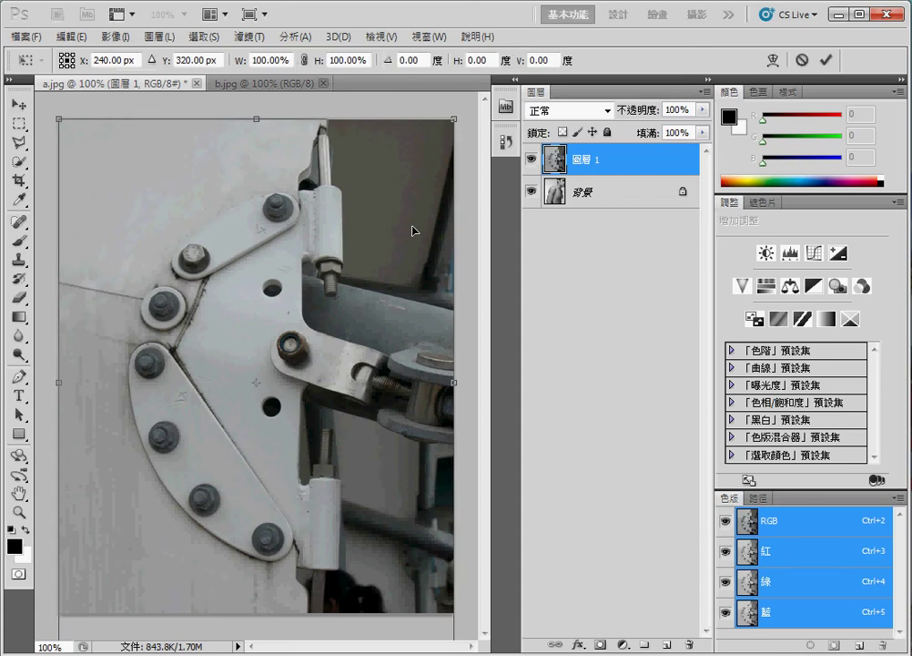
pyautogui.moveTo(452, 119); pyautogui.dragTo(309, 275)
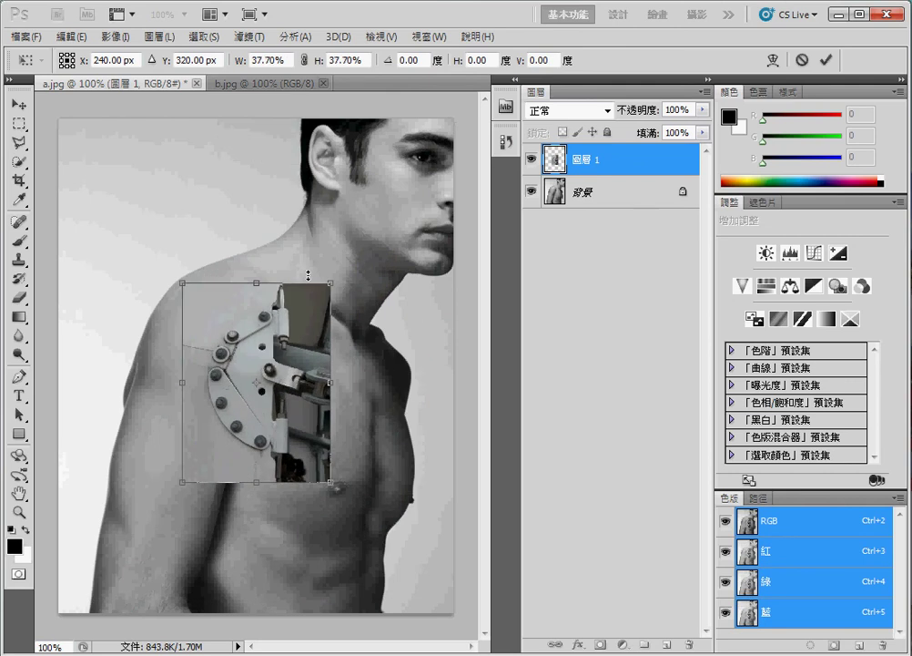
pyautogui.moveTo(363, 266); pyautogui.dragTo(373, 299)
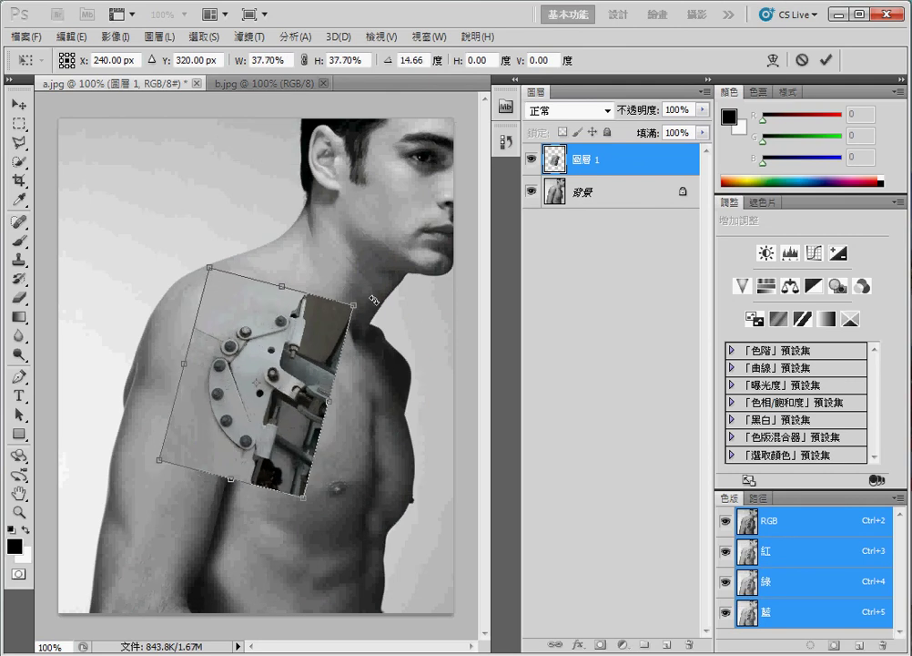
pyautogui.moveTo(294, 351); pyautogui.dragTo(255, 425)
pyautogui.press('Return')
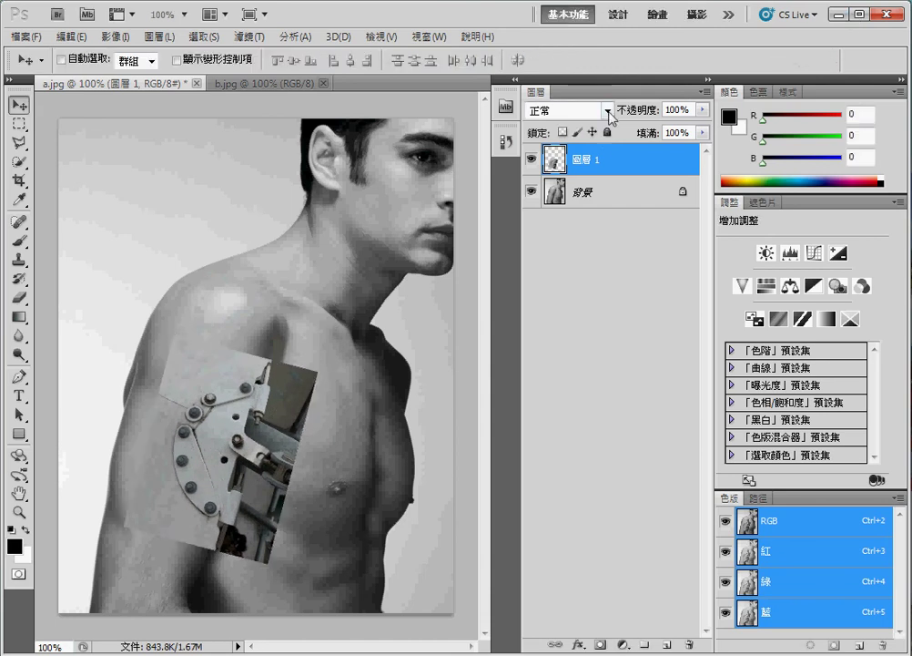
# Step: Set the hinge layer to Hard Light and nudge it lower-left on the arm
pyautogui.click(608, 111)
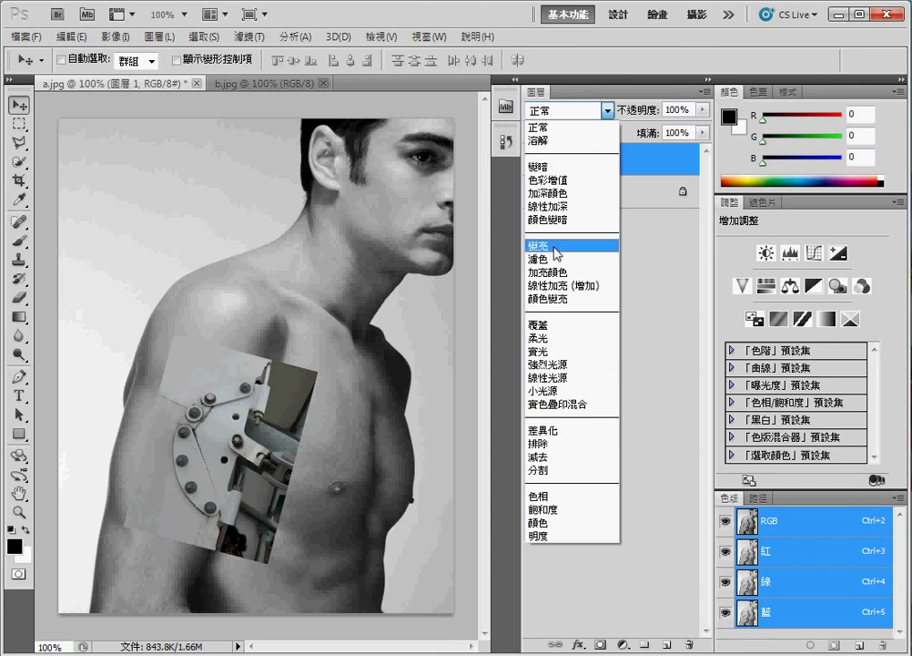
pyautogui.click(561, 351)
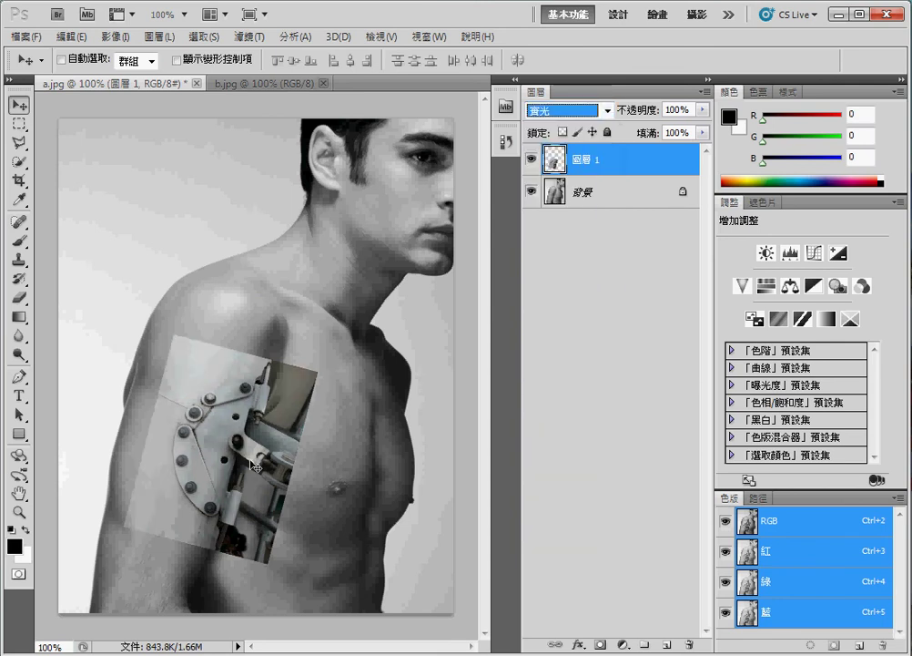
pyautogui.moveTo(283, 441); pyautogui.dragTo(243, 483)
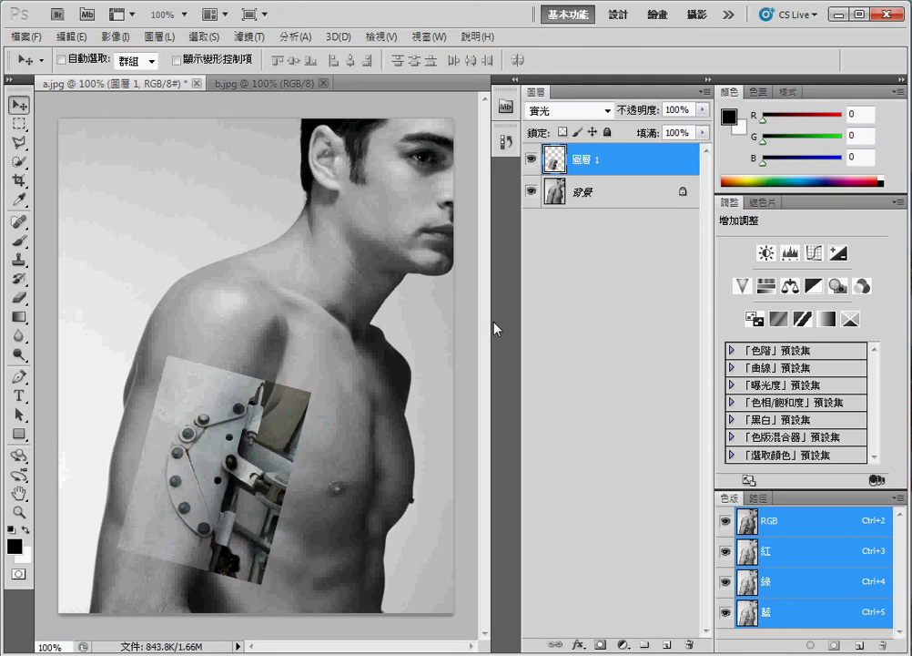
# Step: Add a white mask to the hinge layer and set the brush to 100% opacity and flow
pyautogui.click(600, 644)
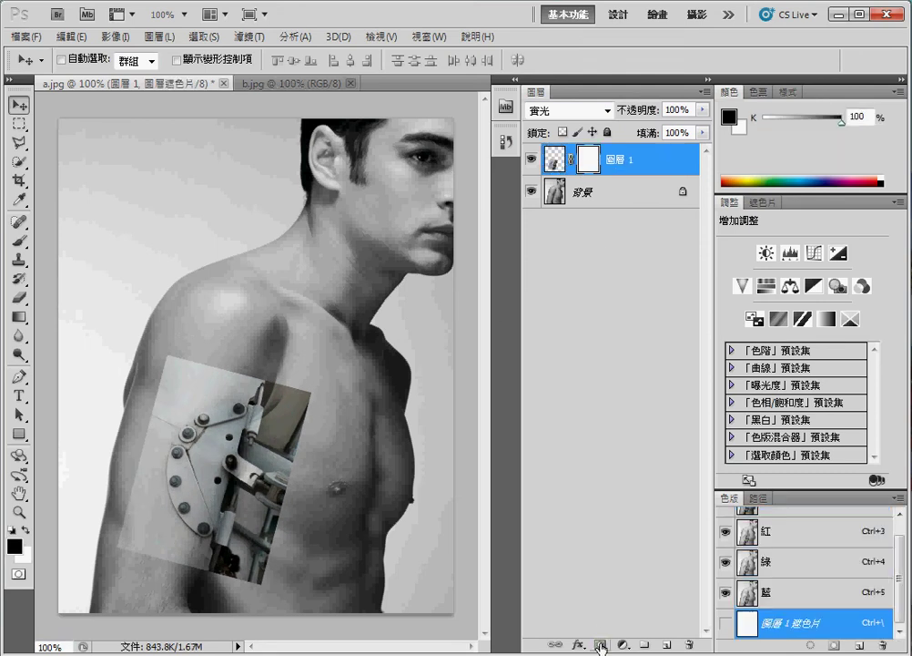
pyautogui.click(28, 243)
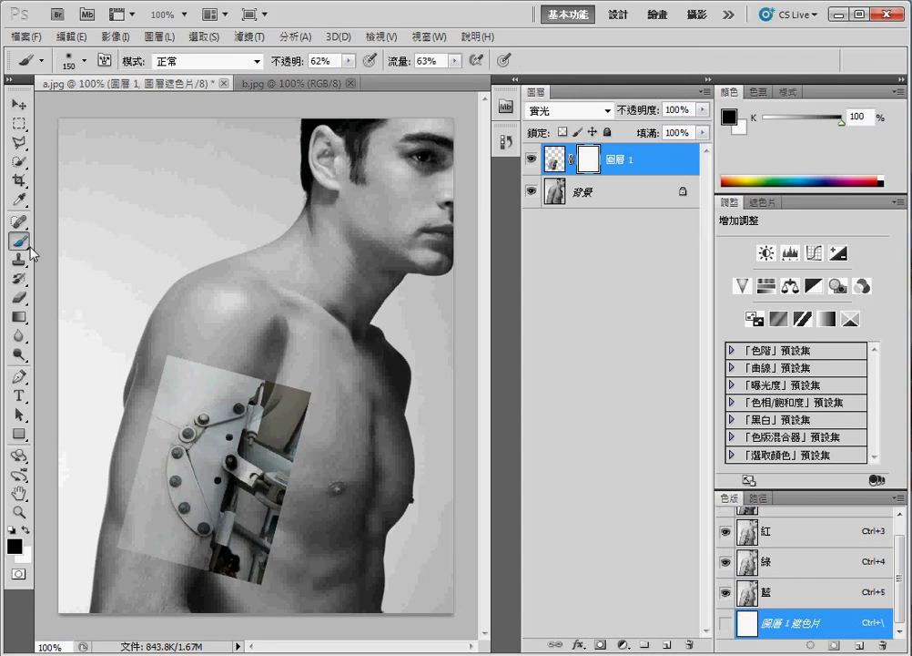
pyautogui.moveTo(124, 316); pyautogui.dragTo(179, 301)
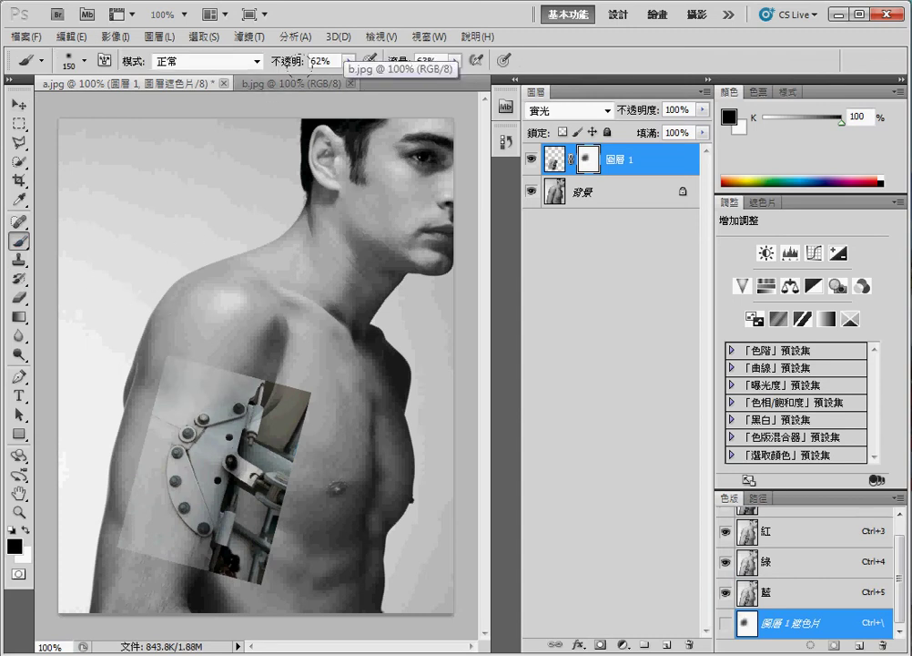
pyautogui.click(349, 60)
pyautogui.moveTo(355, 77); pyautogui.dragTo(464, 77)
pyautogui.click(454, 60)
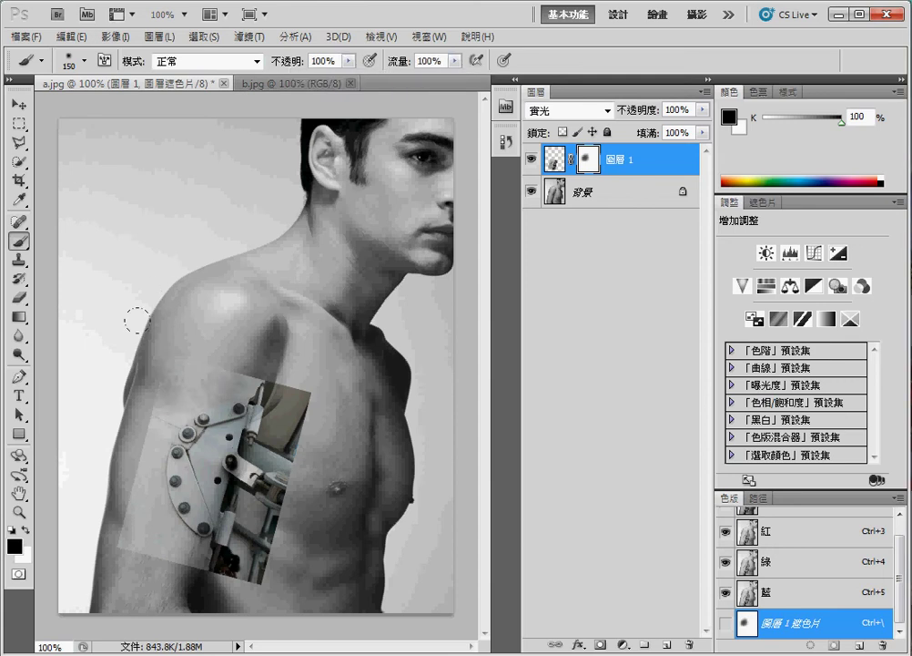
# Step: Paint the mask in black and white so the plate's edges blend into the arm near the armpit
pyautogui.moveTo(305, 393)
pyautogui.mouseDown()
pyautogui.moveTo(226, 517)
pyautogui.moveTo(223, 566)
pyautogui.mouseUp()
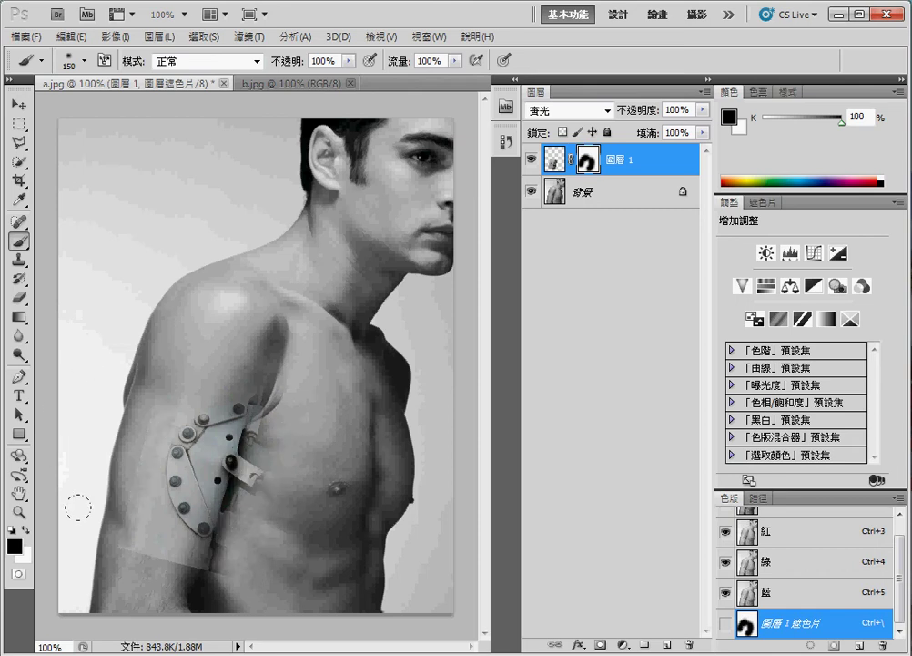
pyautogui.moveTo(77, 503)
pyautogui.mouseDown()
pyautogui.moveTo(169, 532)
pyautogui.moveTo(117, 544)
pyautogui.mouseUp()
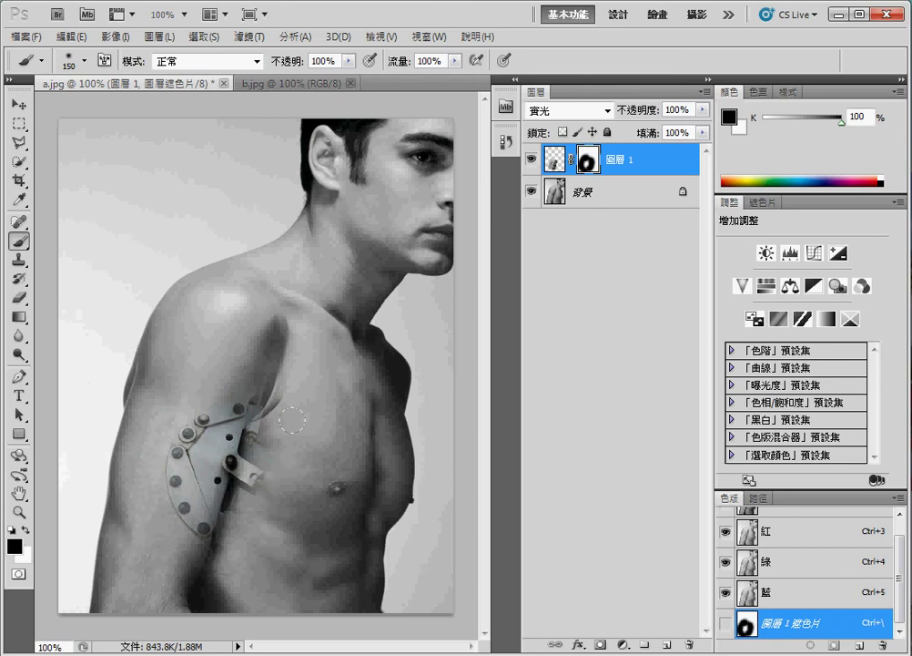
pyautogui.press('x')
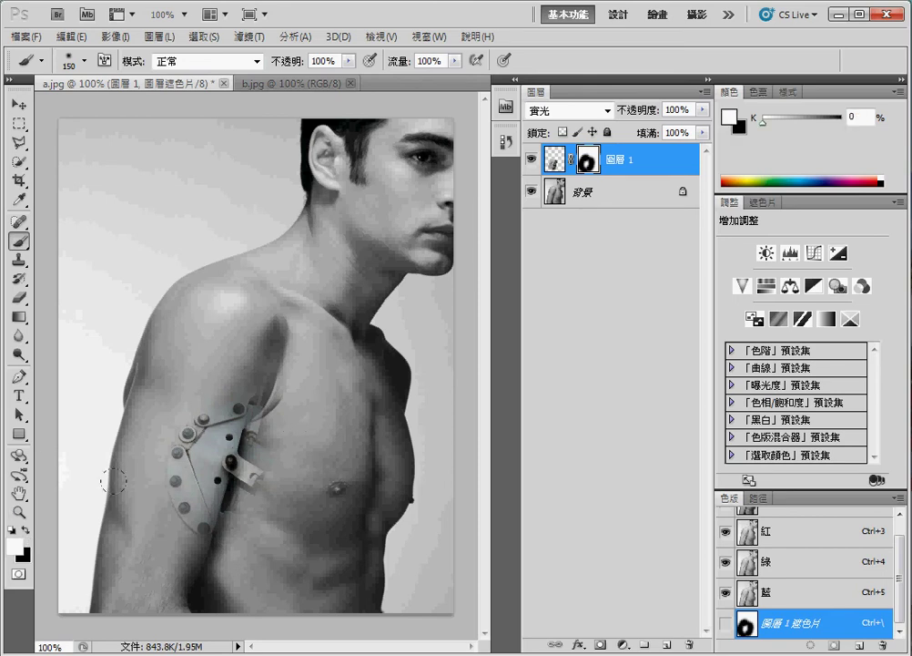
pyautogui.press('[')
pyautogui.press('[')
pyautogui.press('[')
pyautogui.moveTo(226, 414); pyautogui.dragTo(180, 461)
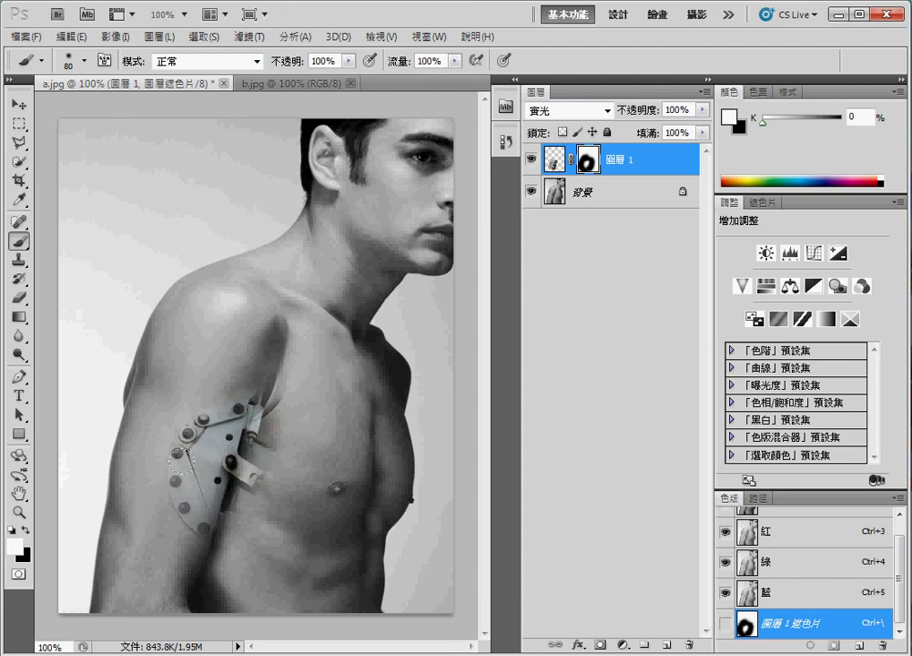
pyautogui.moveTo(203, 421); pyautogui.dragTo(213, 490)
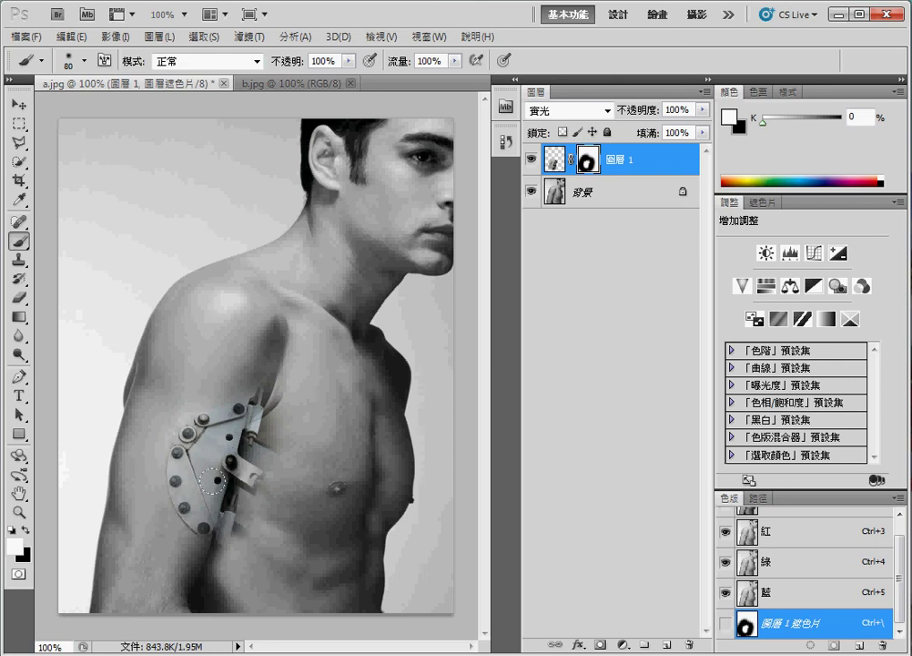
pyautogui.moveTo(207, 508); pyautogui.dragTo(247, 370)
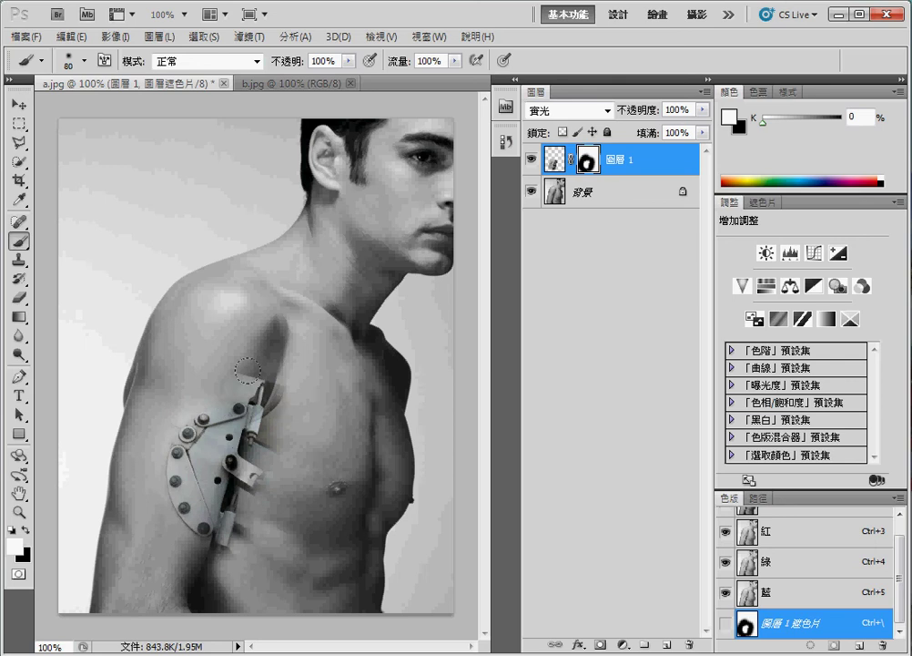
pyautogui.press('x')
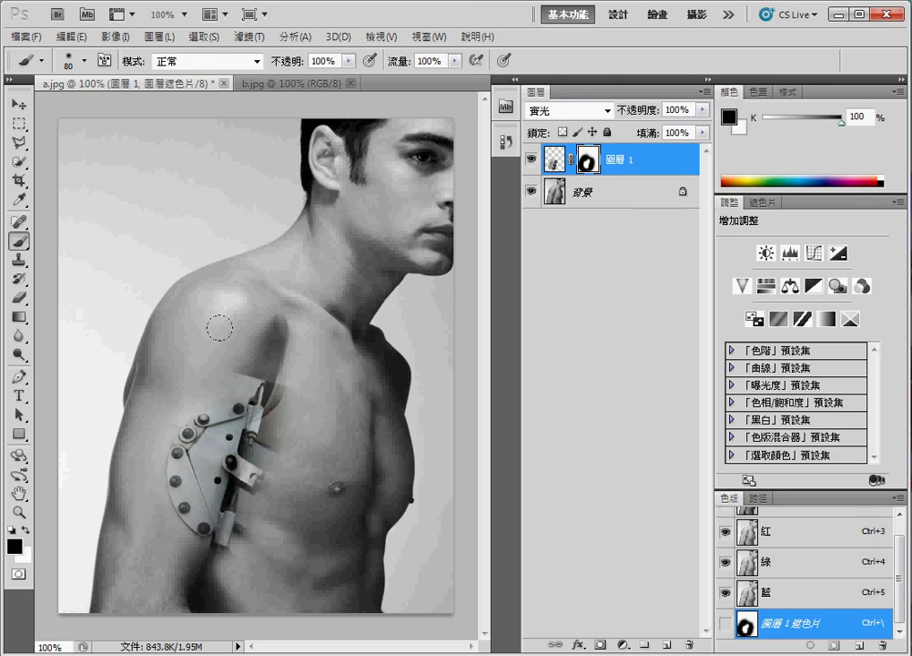
pyautogui.moveTo(229, 387)
pyautogui.mouseDown()
pyautogui.moveTo(273, 375)
pyautogui.moveTo(270, 431)
pyautogui.mouseUp()
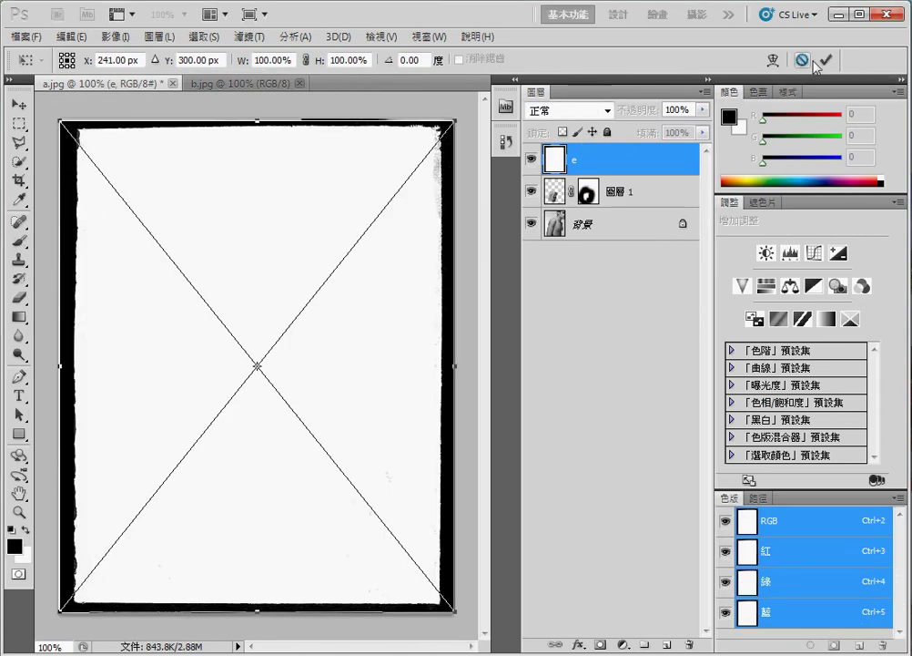
# Step: Commit the frame texture and set it to Multiply at 33% opacity
pyautogui.click(826, 60)
pyautogui.click(596, 111)
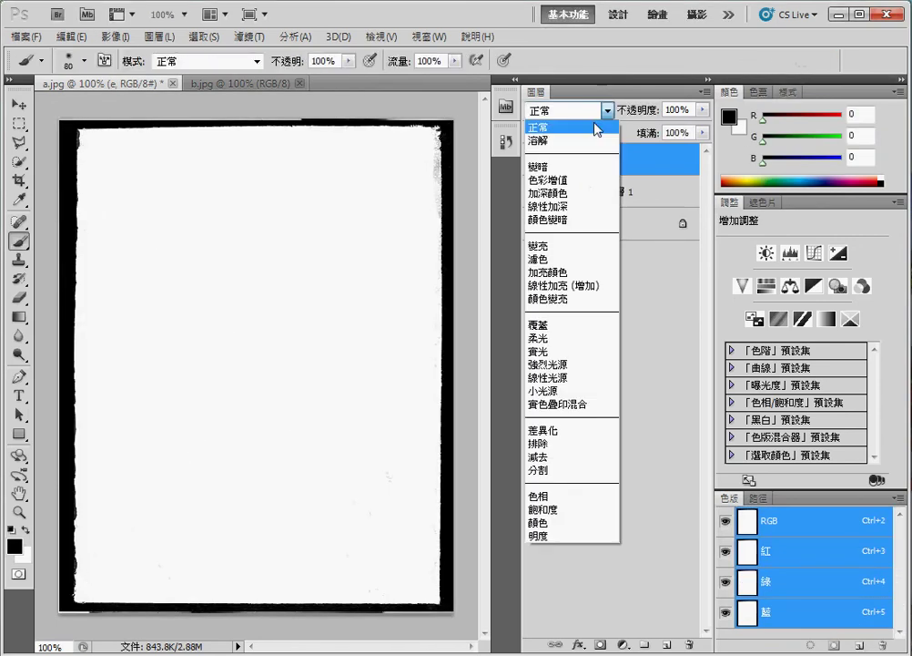
pyautogui.click(577, 179)
pyautogui.click(702, 110)
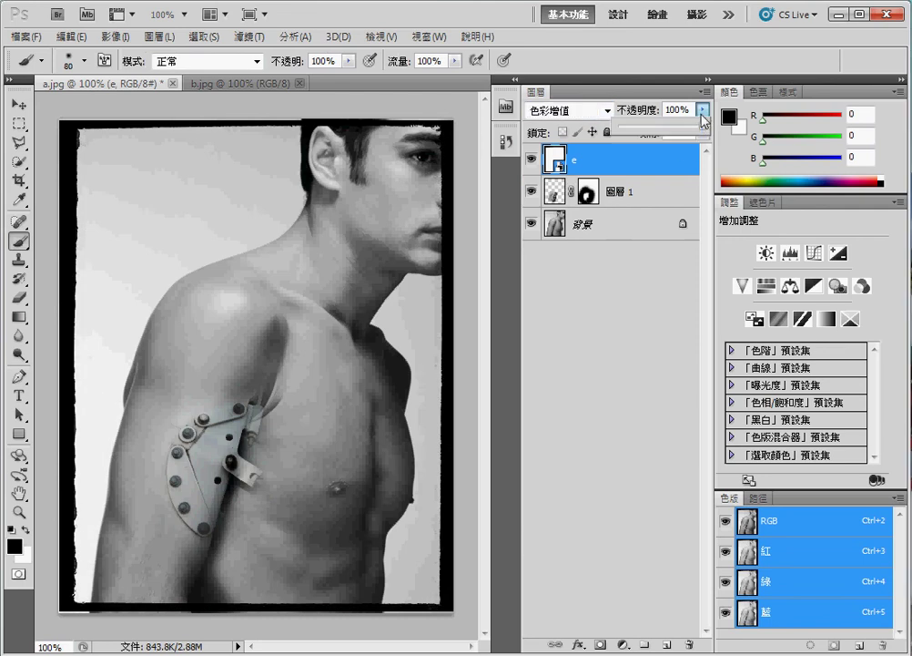
pyautogui.moveTo(701, 127); pyautogui.dragTo(652, 134)
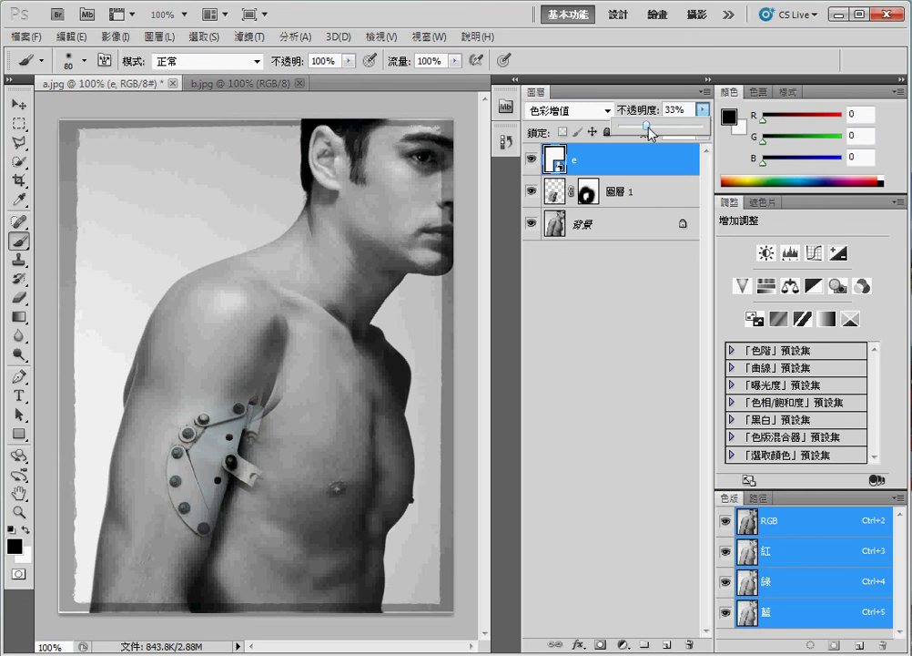
# Step: Stretch the frame slightly taller and wider to cover the canvas edges
pyautogui.hotkey('ctrl', 't')
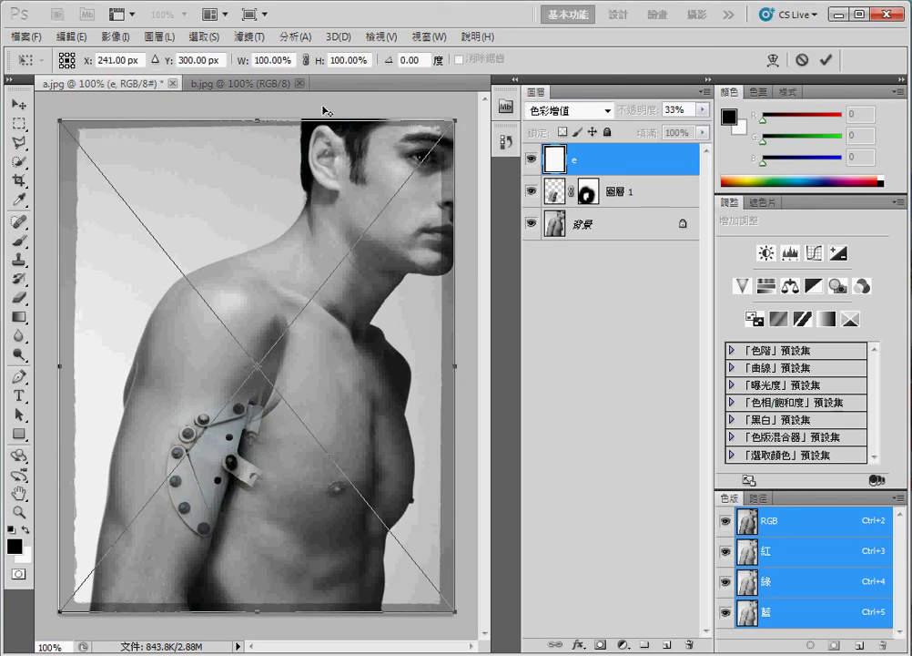
pyautogui.moveTo(258, 120); pyautogui.dragTo(259, 116)
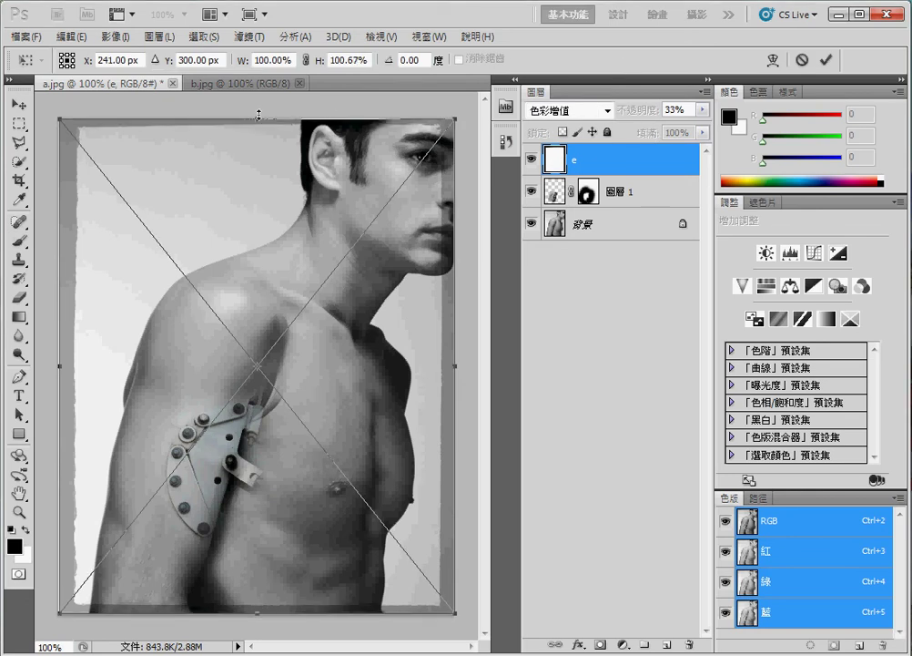
pyautogui.moveTo(58, 365); pyautogui.dragTo(54, 365)
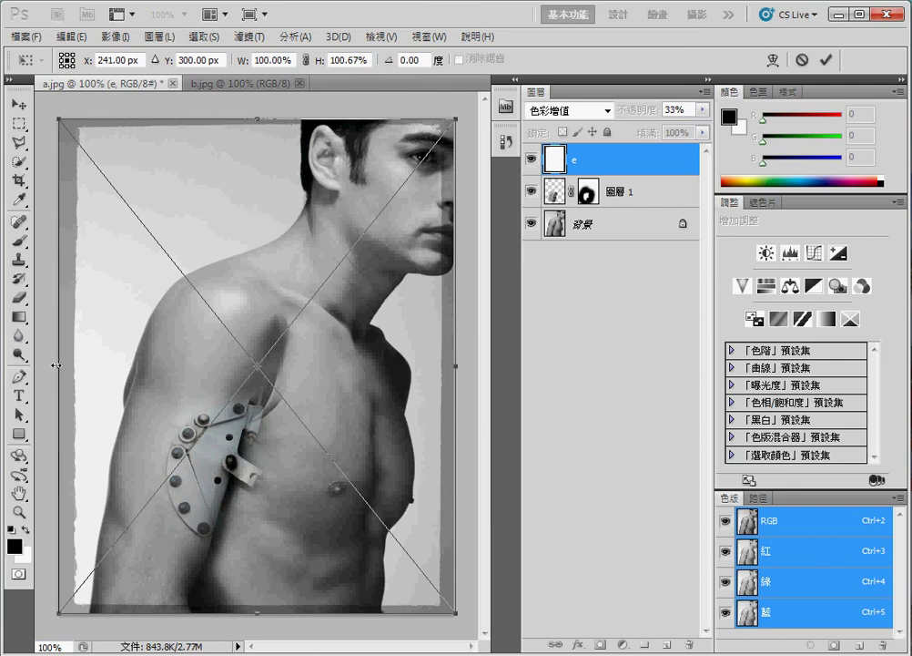
pyautogui.press('Return')
pyautogui.press('b')
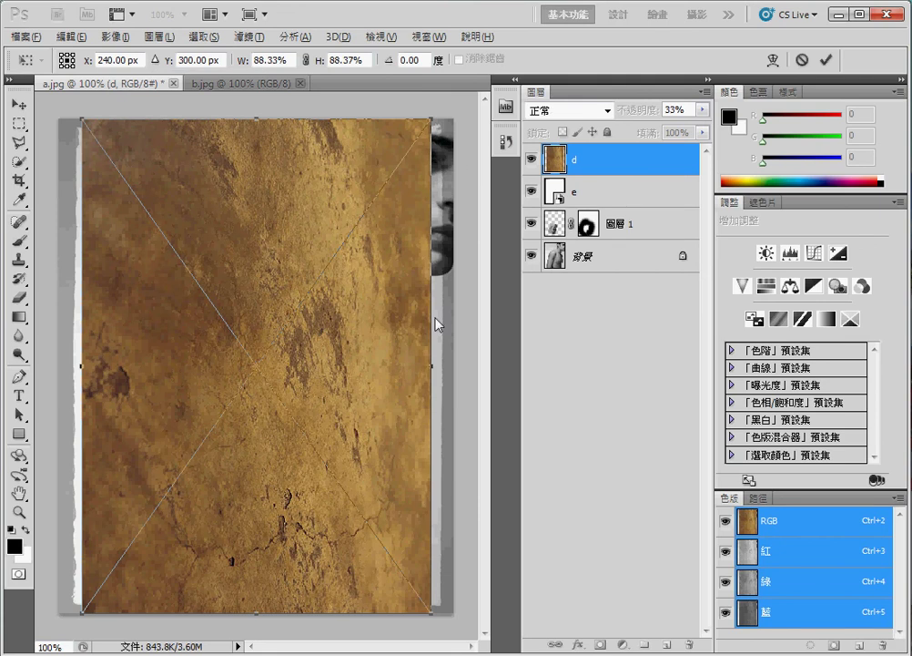
# Step: Stretch stone texture layer d to the canvas edges, commit it, and rasterize the layer
pyautogui.moveTo(434, 325); pyautogui.dragTo(453, 327)
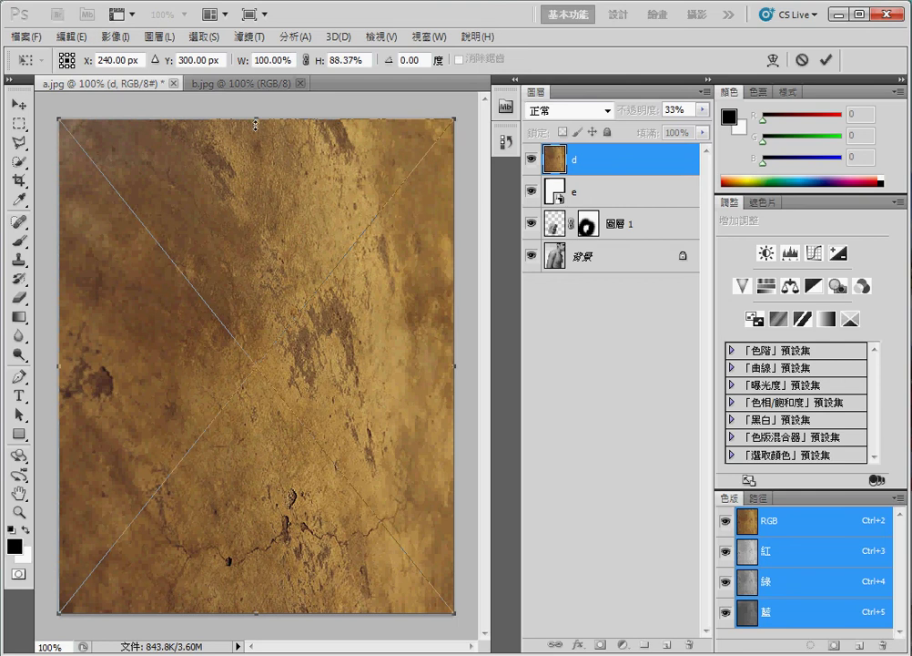
pyautogui.click(826, 60)
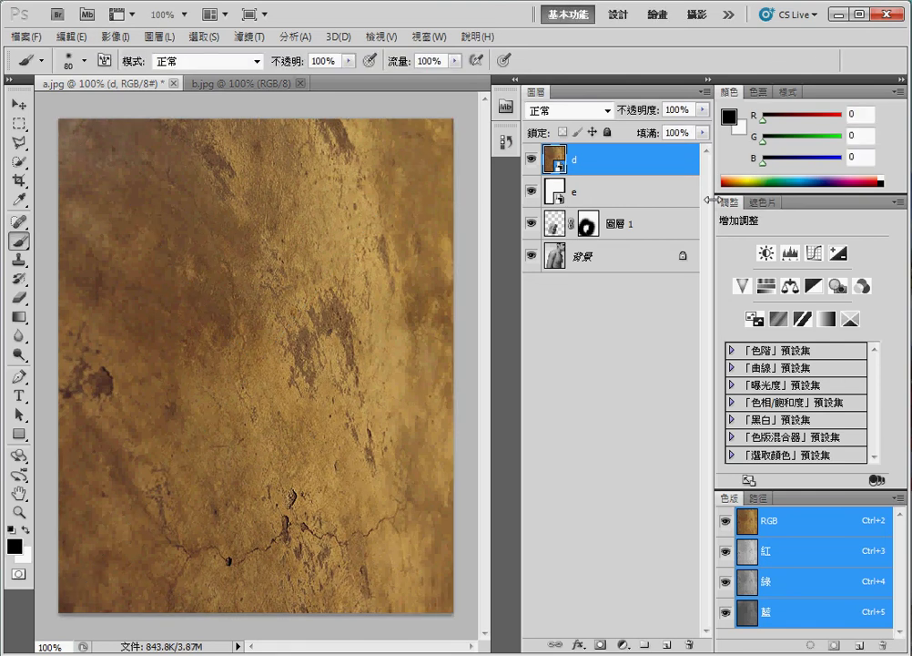
pyautogui.rightClick(583, 165)
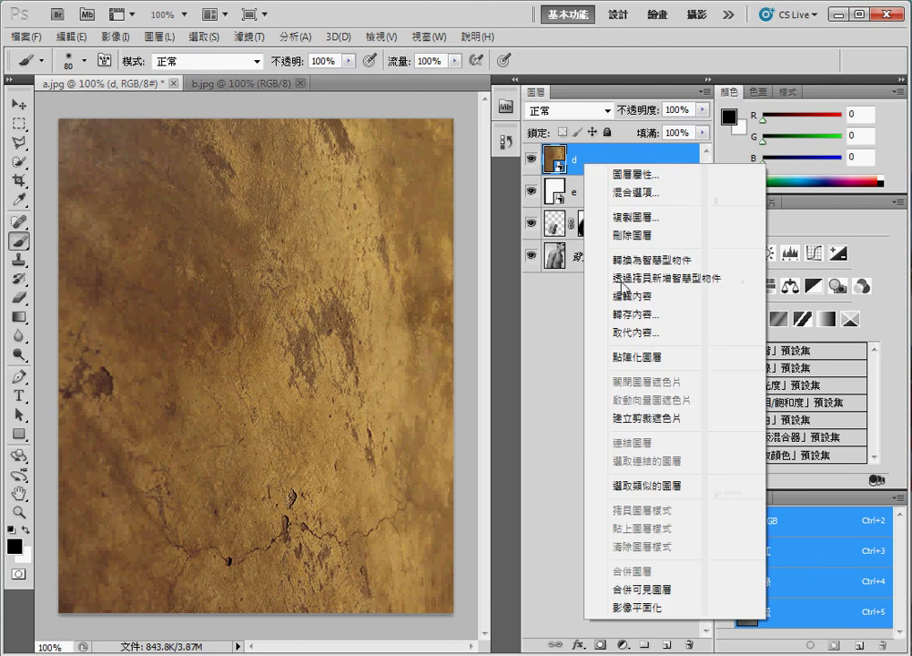
pyautogui.click(643, 360)
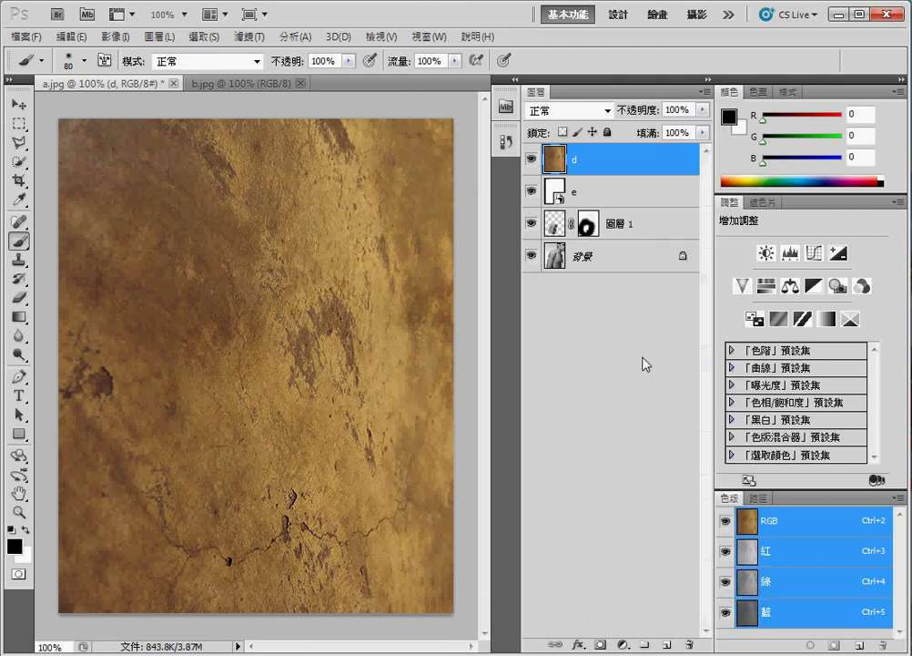
# Step: Lower the stone texture's saturation to -61 with Hue/Saturation
pyautogui.hotkey('ctrl', 'u')
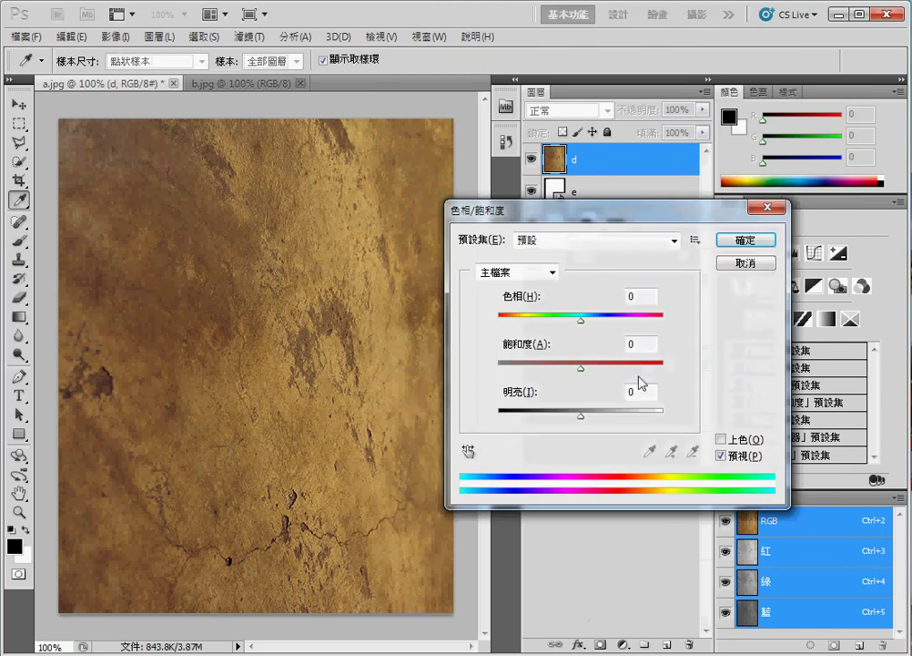
pyautogui.click(529, 366)
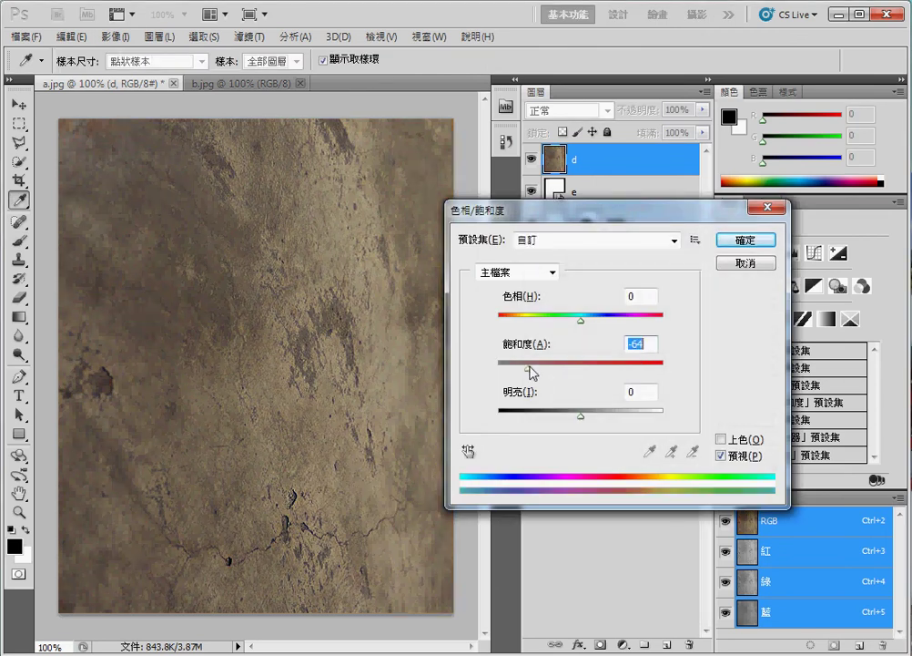
pyautogui.click(744, 240)
pyautogui.press('b')
# Step: Blend layer d in Color Burn mode at 55% opacity
pyautogui.click(585, 111)
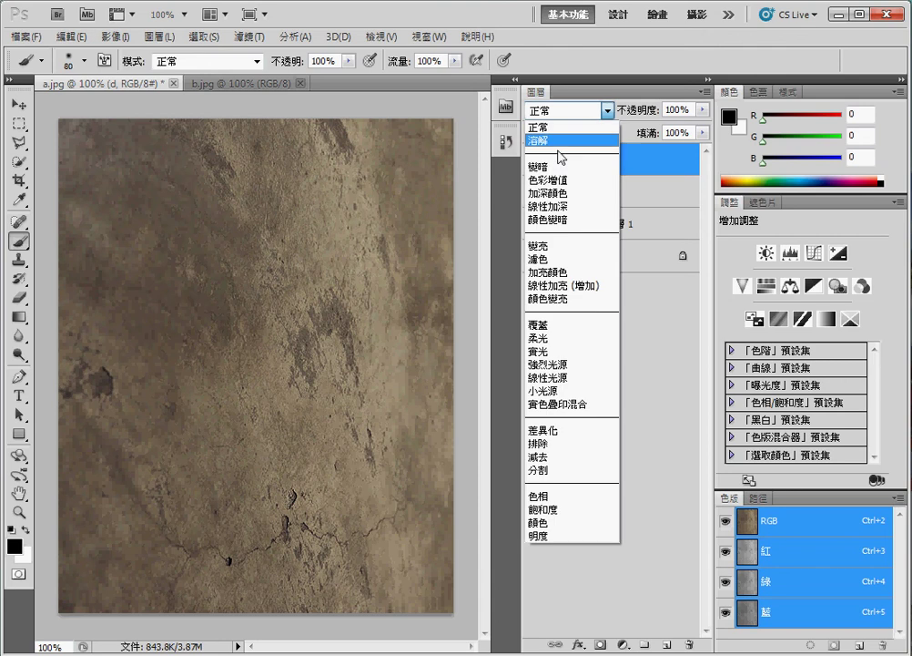
pyautogui.click(559, 180)
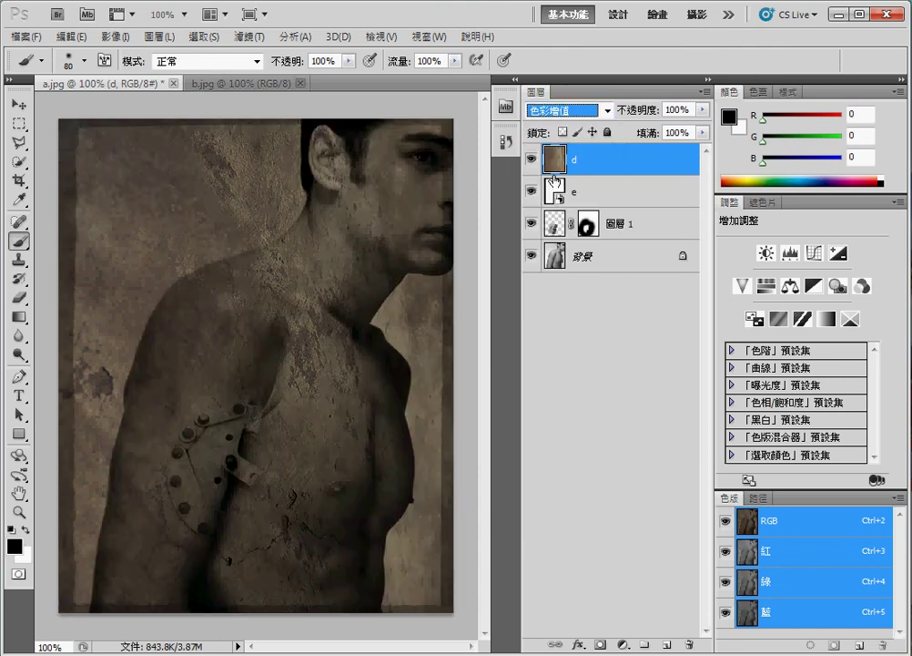
pyautogui.press('Down')
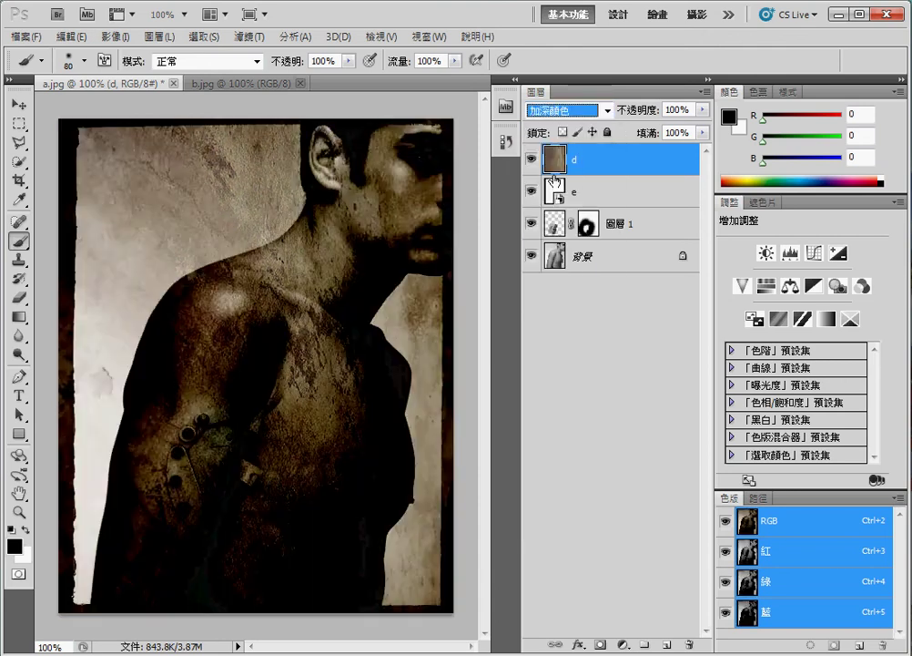
pyautogui.press('Down')
pyautogui.press('Up')
pyautogui.click(702, 109)
pyautogui.moveTo(702, 127)
pyautogui.mouseDown()
pyautogui.moveTo(644, 129)
pyautogui.moveTo(669, 133)
pyautogui.mouseUp()
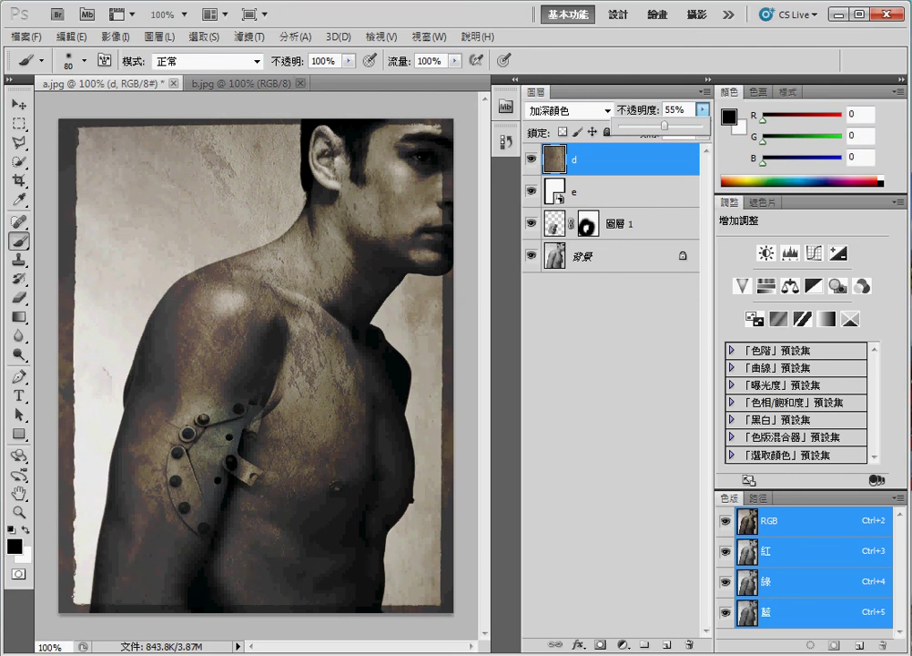
pyautogui.press('Return')
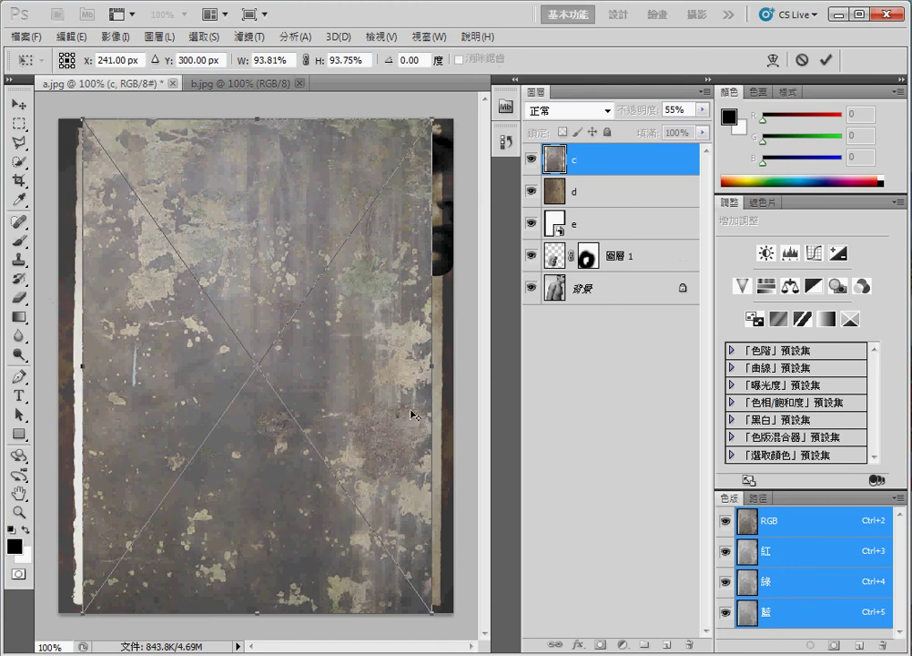
# Step: Fit rusty wall texture layer c to the canvas and cycle through its blend modes
pyautogui.moveTo(434, 371); pyautogui.dragTo(451, 363)
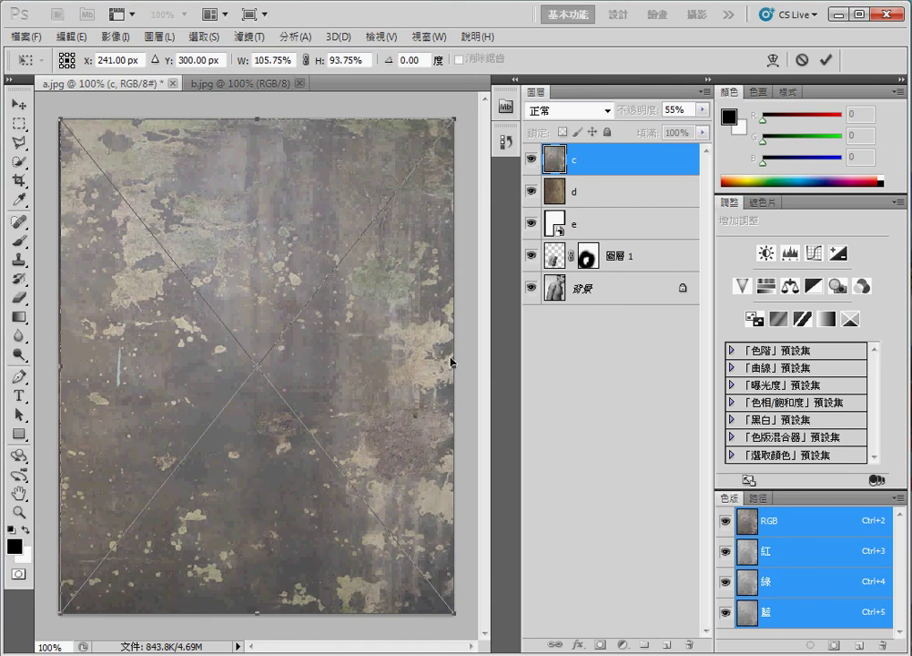
pyautogui.click(826, 59)
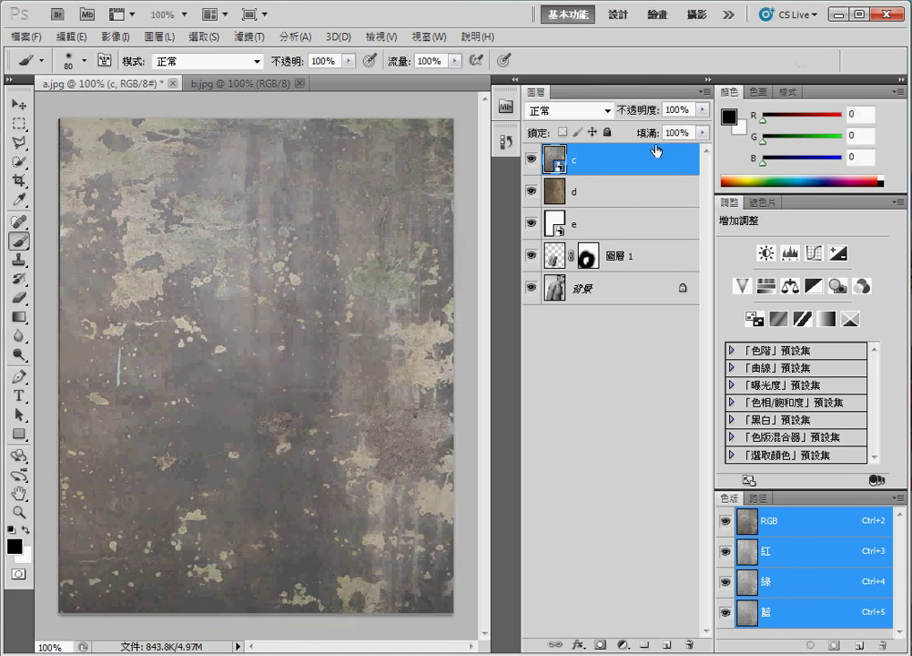
pyautogui.click(597, 113)
pyautogui.click(573, 143)
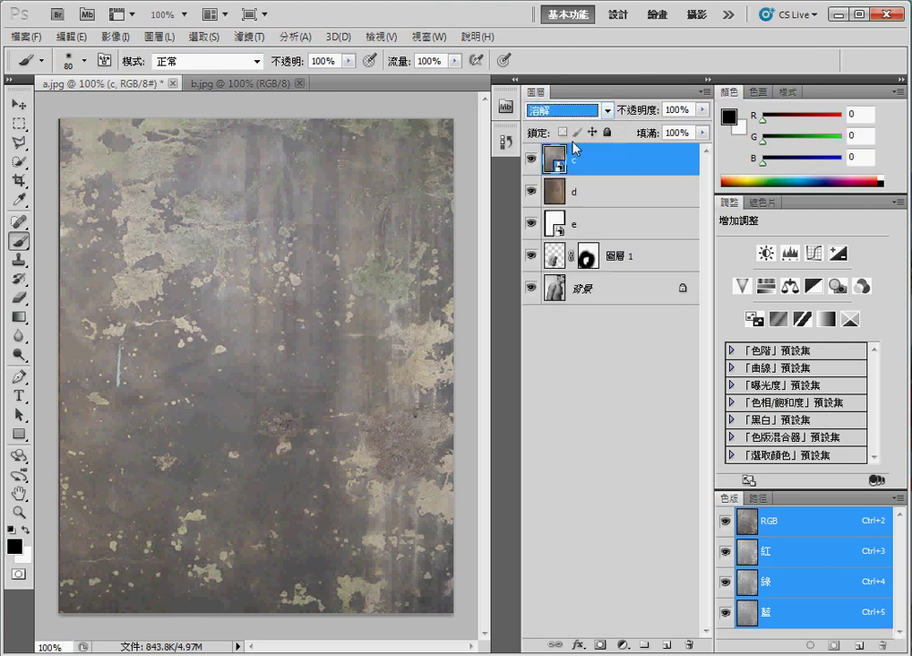
pyautogui.press('Down')
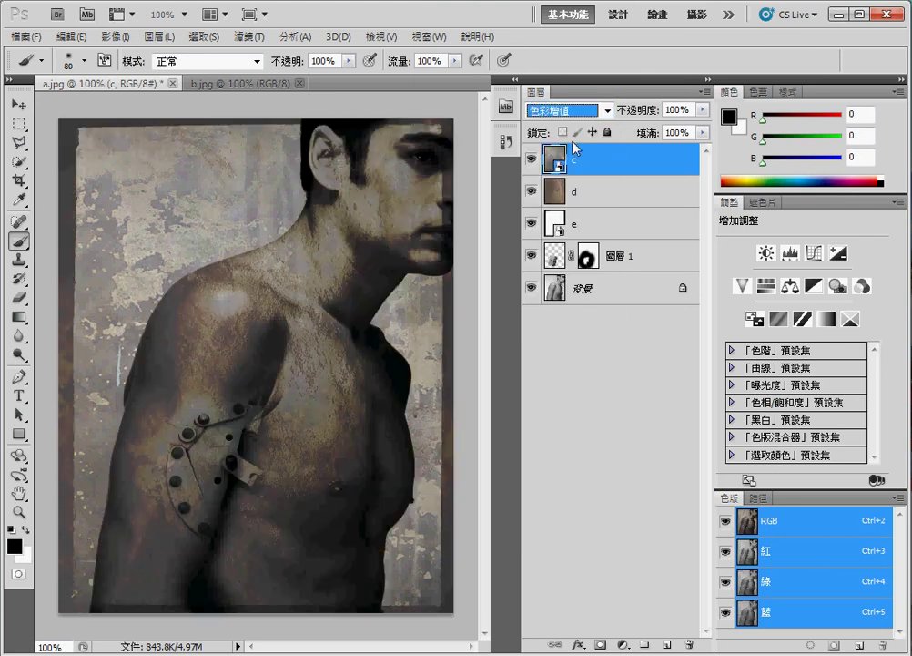
pyautogui.press('Down')
pyautogui.press('Down')
pyautogui.press('Down')
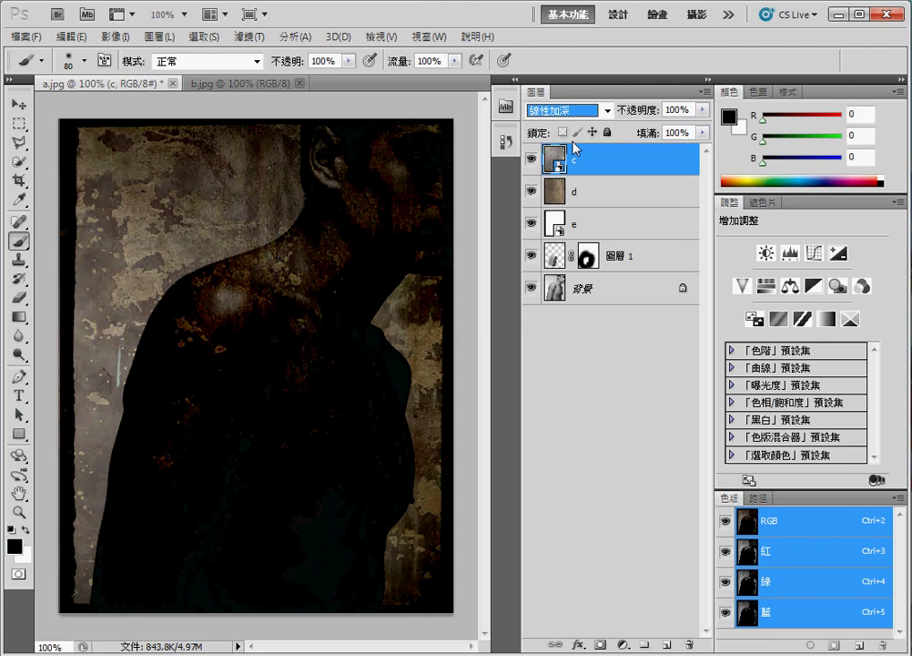
pyautogui.press('Down')
pyautogui.press('Down')
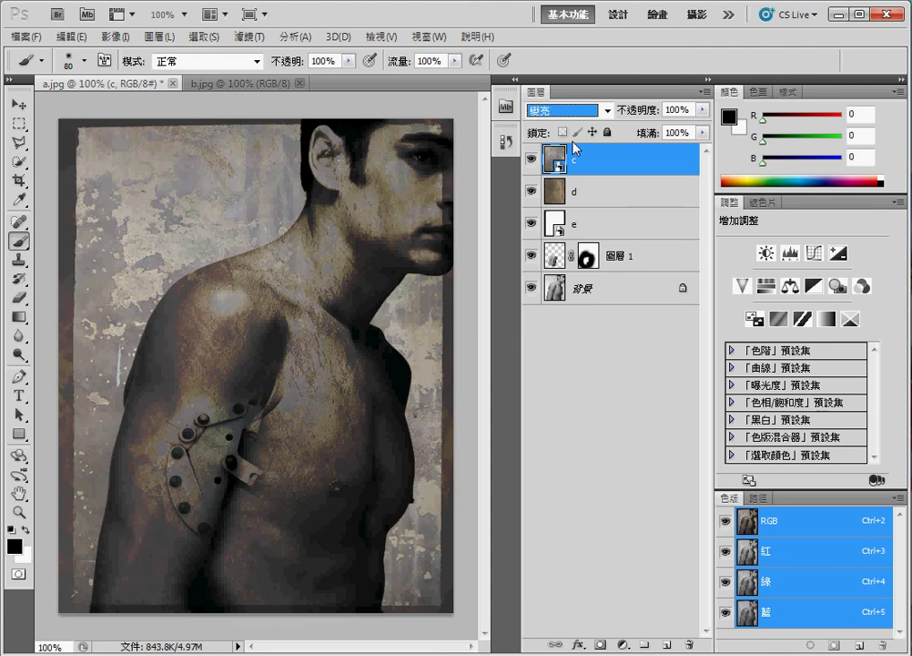
pyautogui.press('Down')
pyautogui.press('Down')
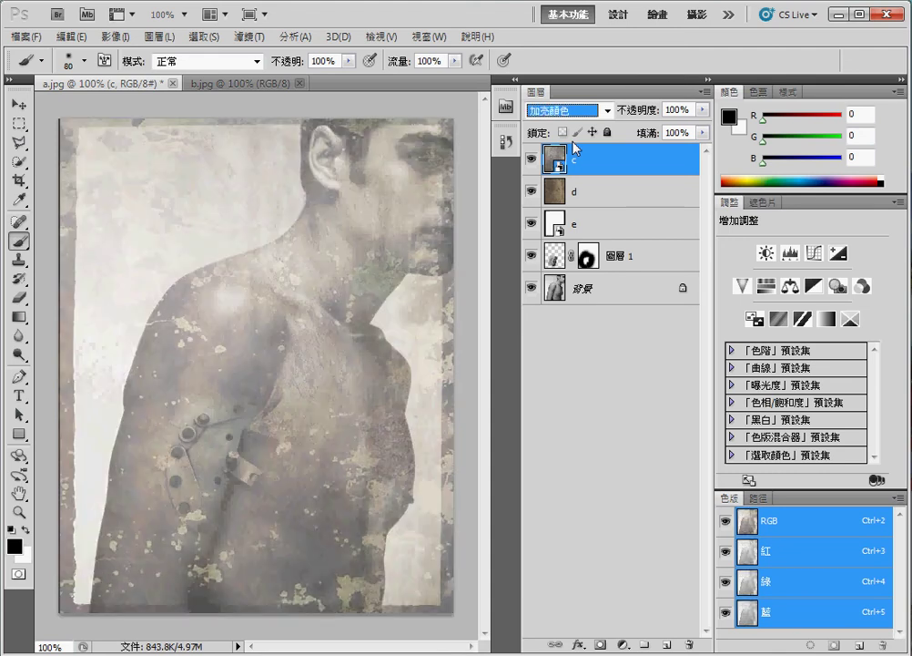
pyautogui.press('Down')
pyautogui.press('Down')
pyautogui.press('Down')
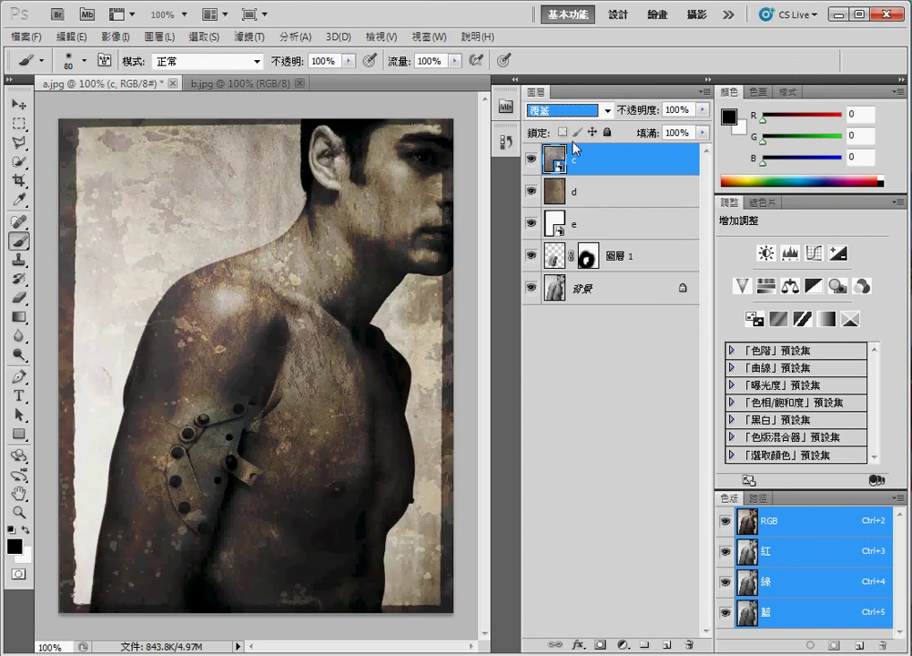
# Step: Select layer e and place the stone wall image above it as layer b
pyautogui.click(601, 231)
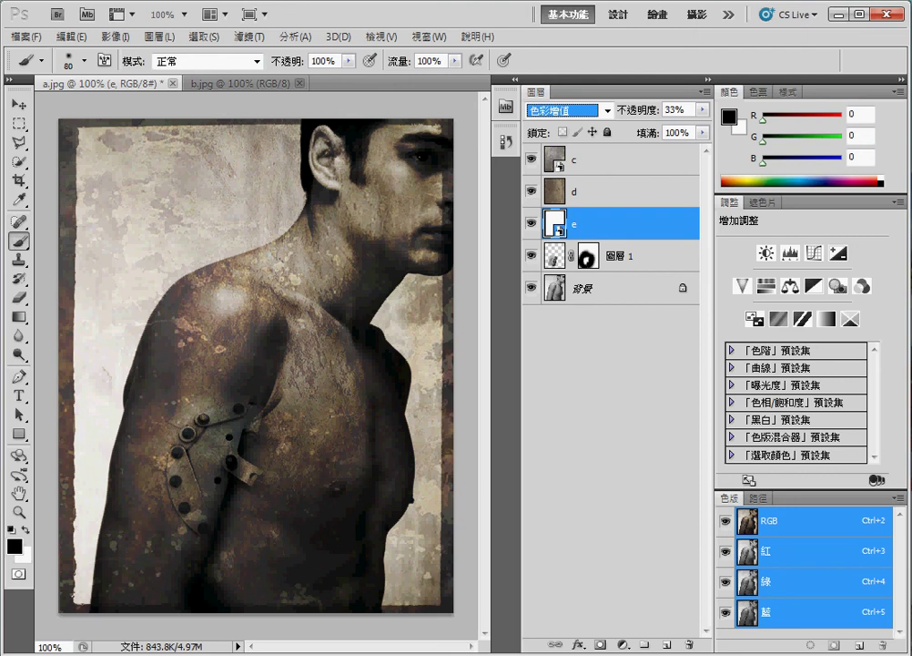
pyautogui.press('Return')
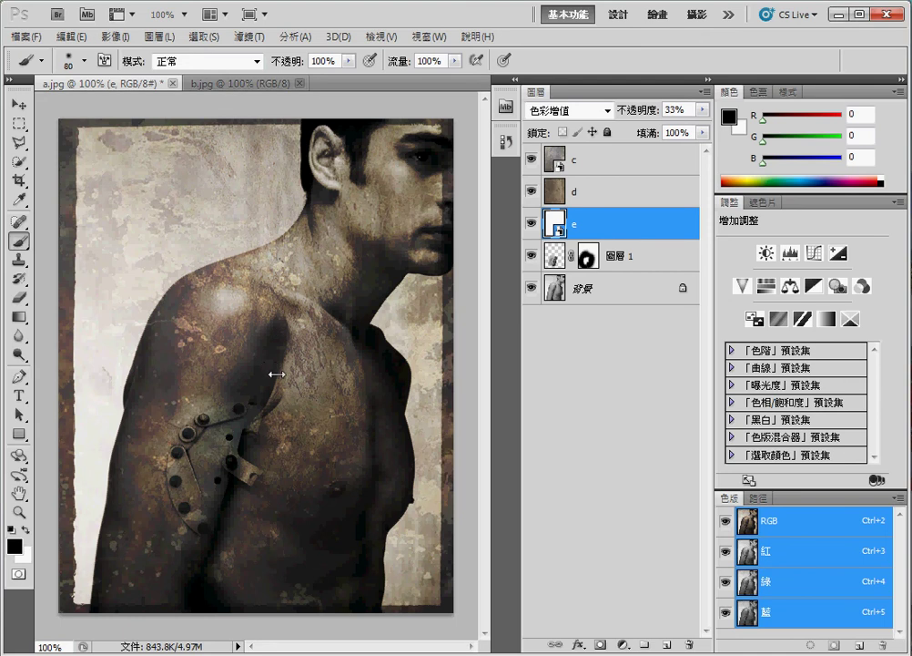
pyautogui.moveTo(255, 244); pyautogui.dragTo(274, 376)
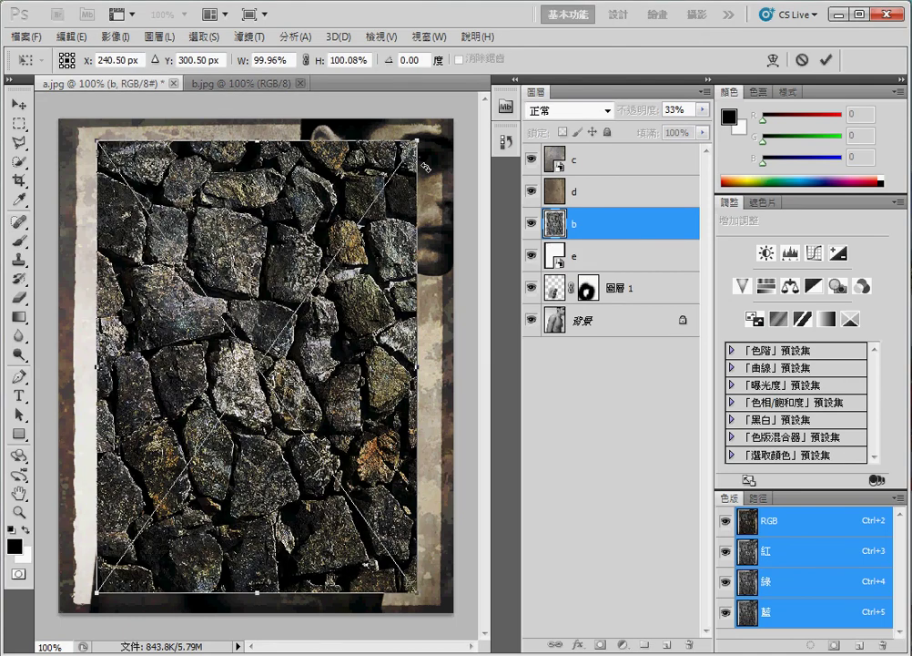
# Step: Stretch stone layer b over the canvas, rasterize it, and move it to the top
pyautogui.moveTo(418, 139); pyautogui.dragTo(447, 135)
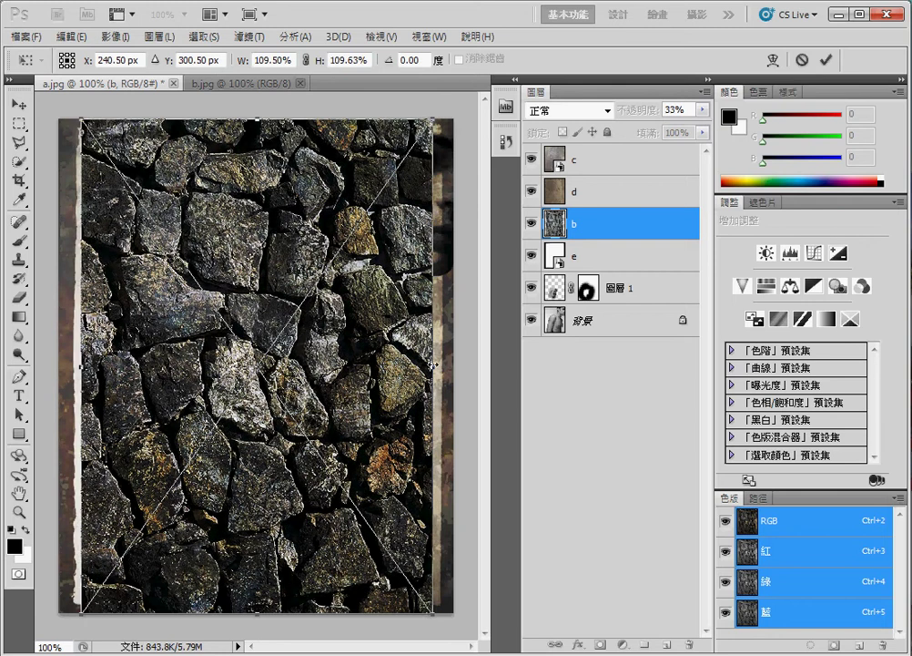
pyautogui.moveTo(434, 365); pyautogui.dragTo(455, 365)
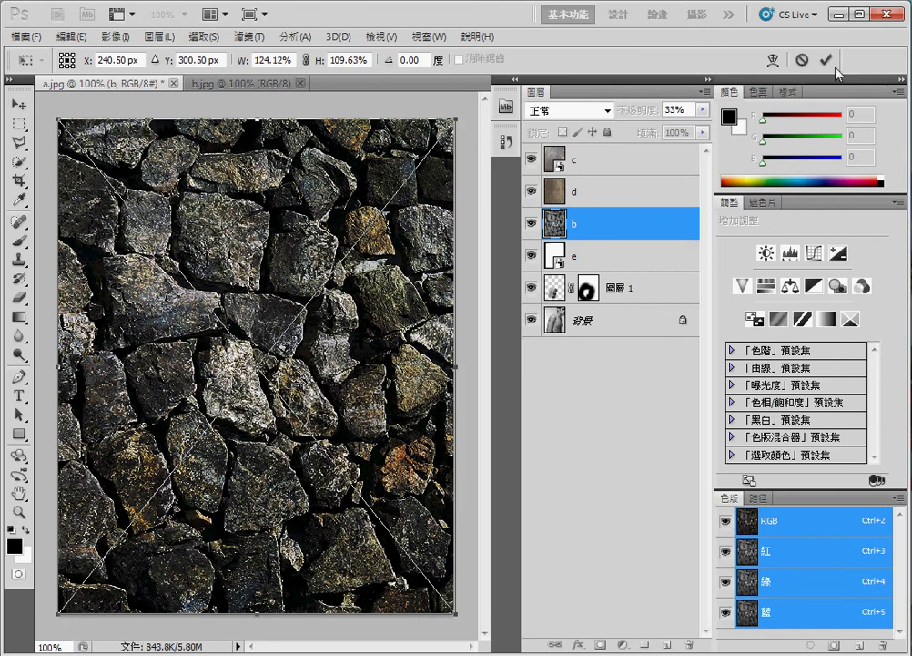
pyautogui.click(826, 60)
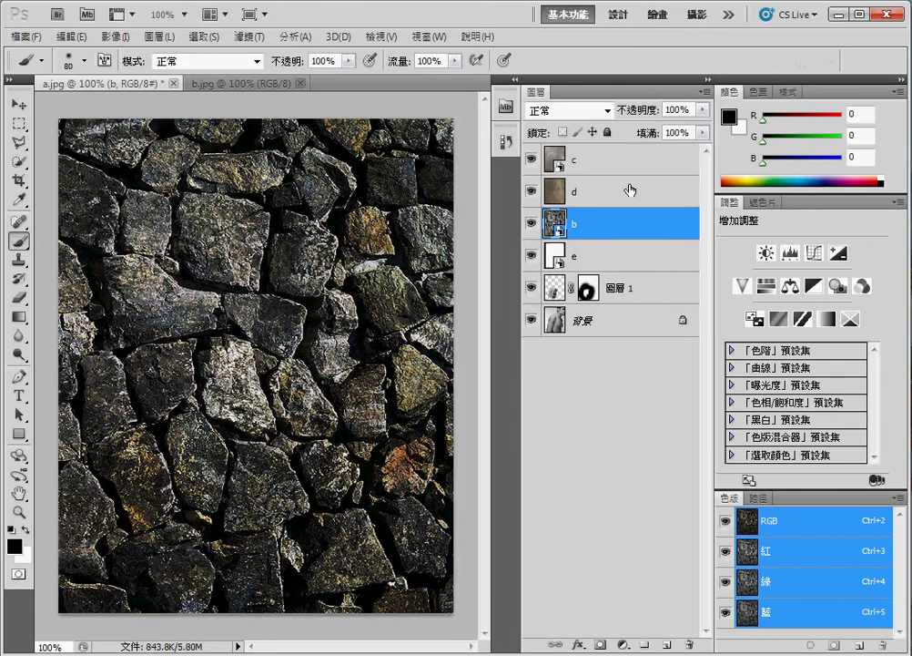
pyautogui.rightClick(585, 223)
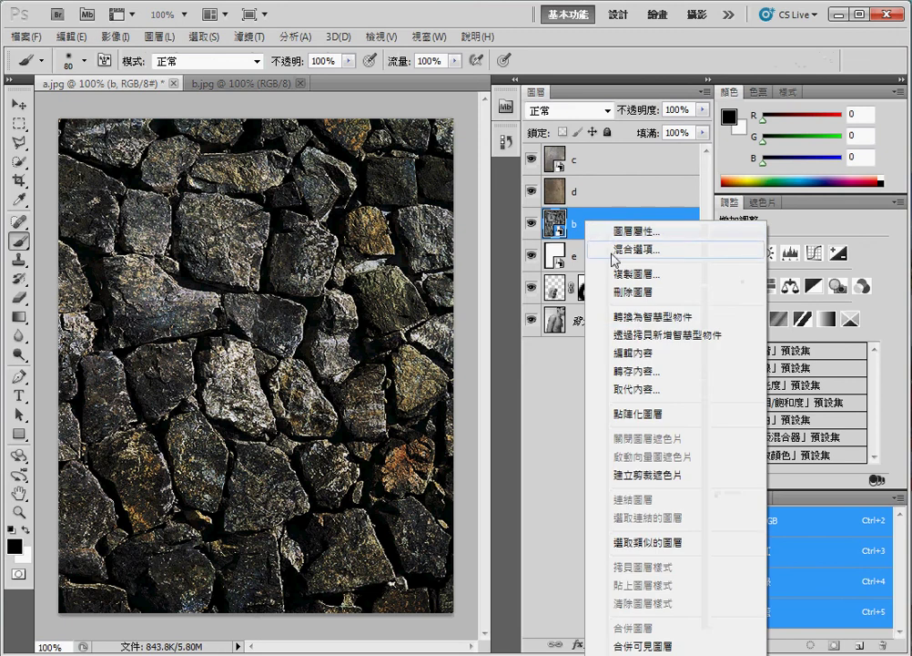
pyautogui.click(637, 412)
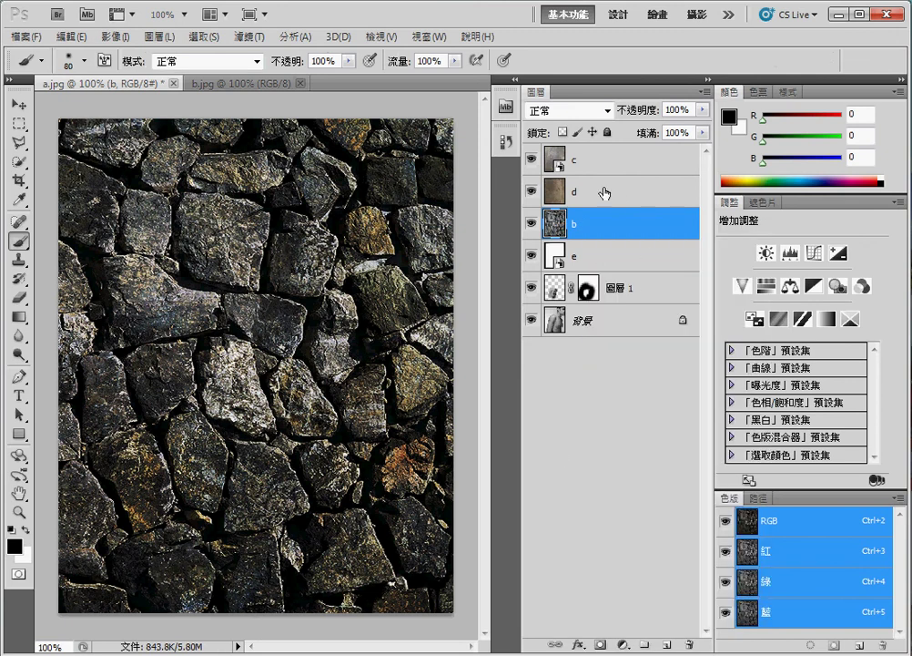
pyautogui.moveTo(575, 230); pyautogui.dragTo(587, 153)
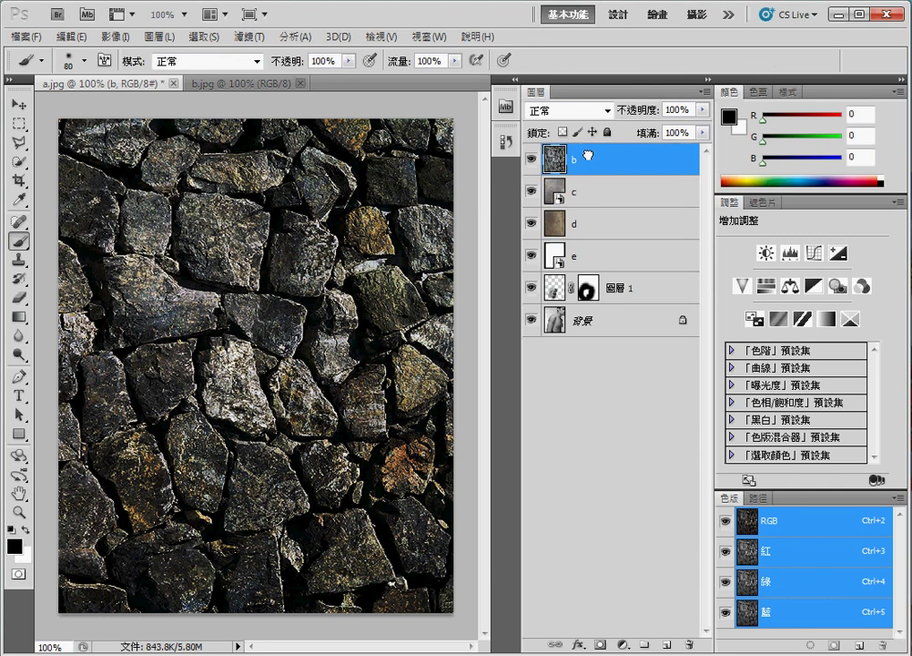
# Step: Blend layer b in Darken mode at 77% opacity and add a layer mask
pyautogui.click(606, 110)
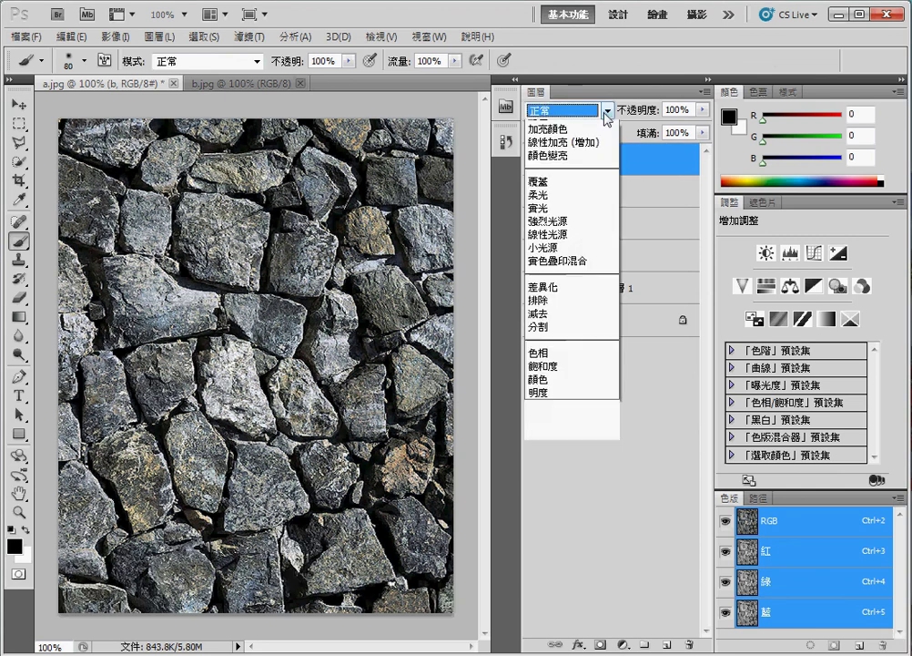
pyautogui.click(576, 169)
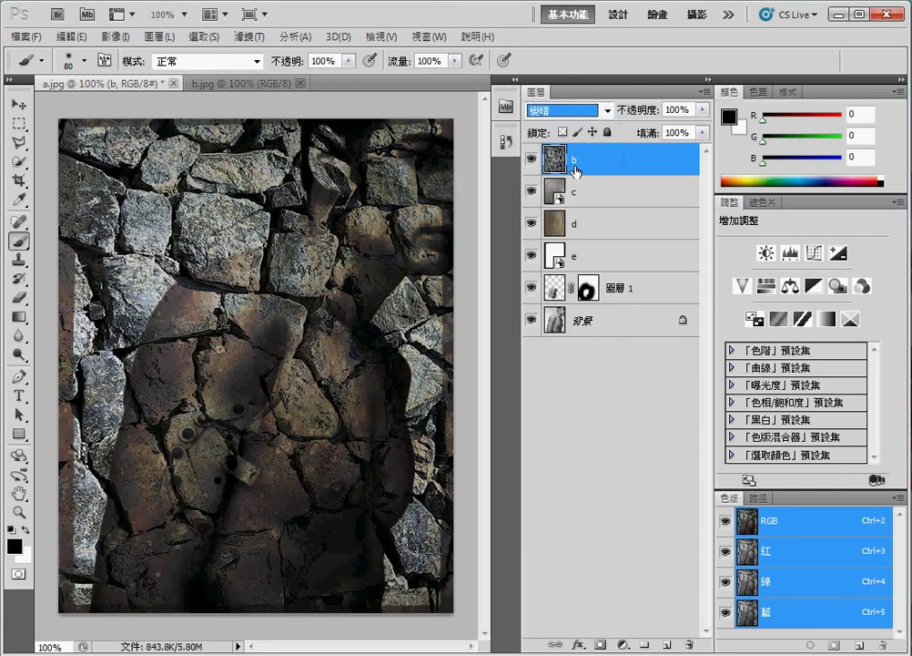
pyautogui.press('Down')
pyautogui.press('Up')
pyautogui.moveTo(702, 109); pyautogui.dragTo(681, 132)
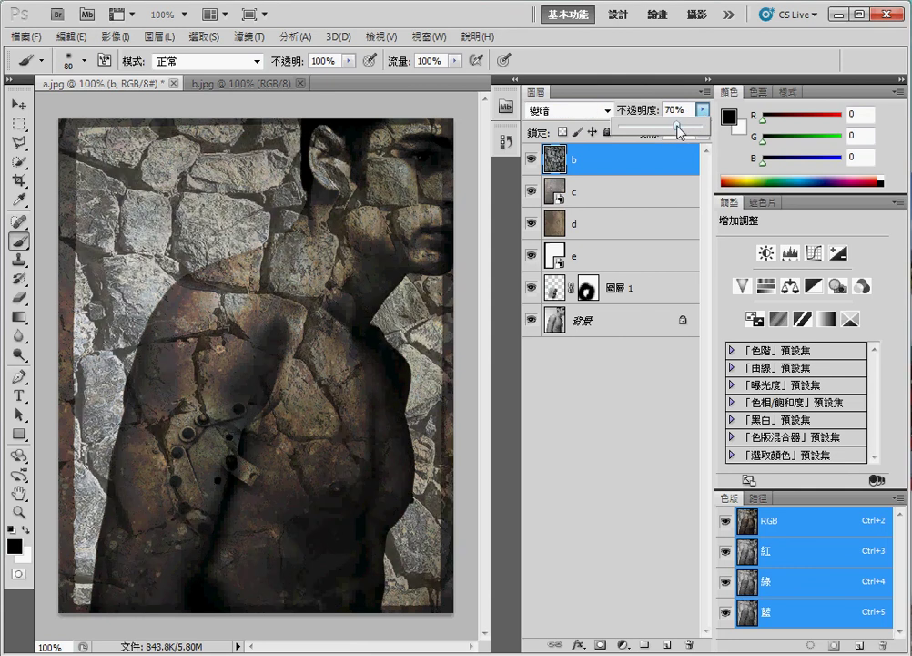
pyautogui.moveTo(681, 132); pyautogui.dragTo(685, 131)
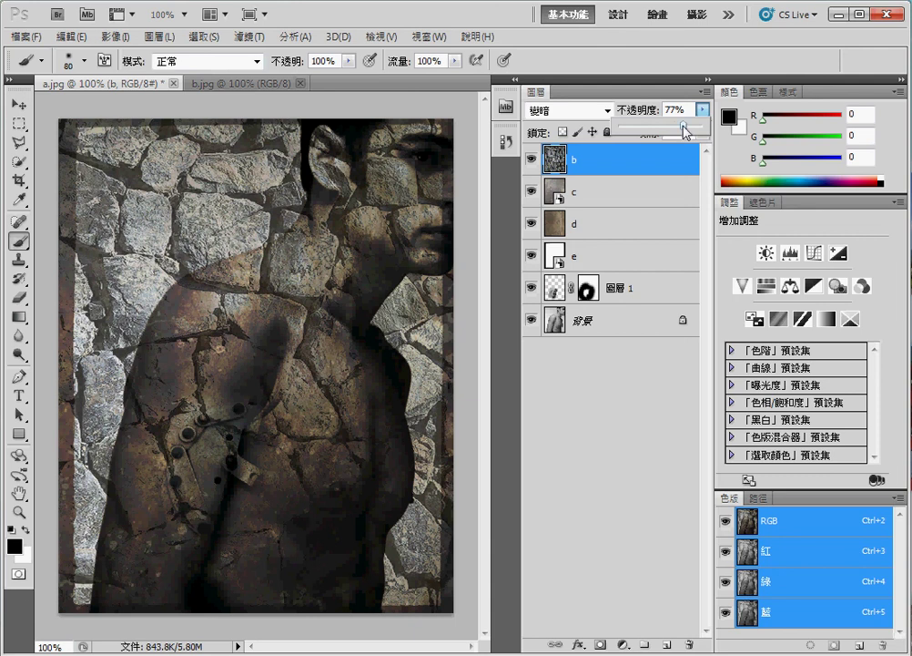
pyautogui.click(601, 645)
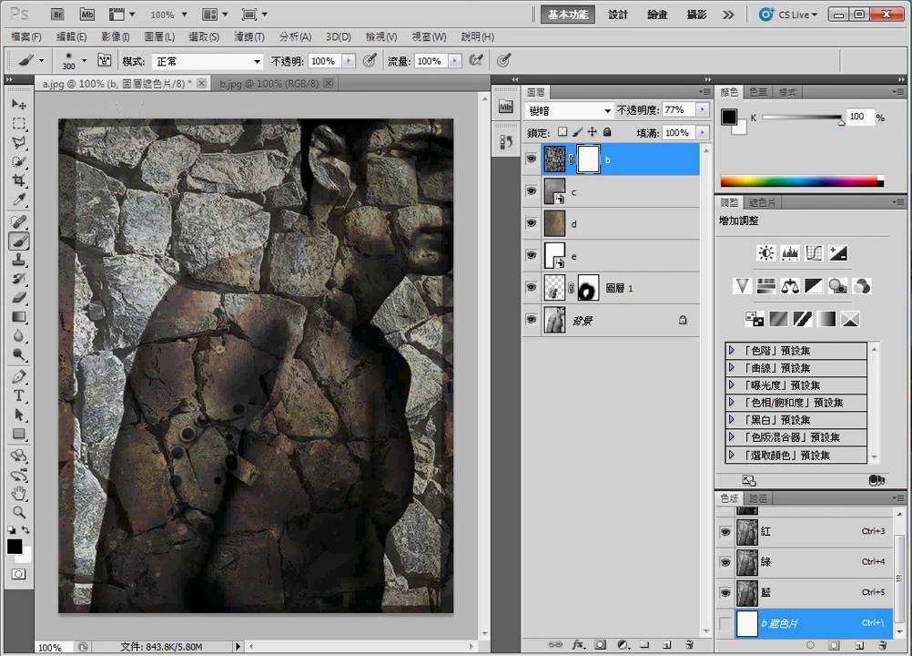
# Step: Paint black on layer b's mask to hide stone around the neck, shoulders and torso
pyautogui.moveTo(210, 173); pyautogui.dragTo(73, 419)
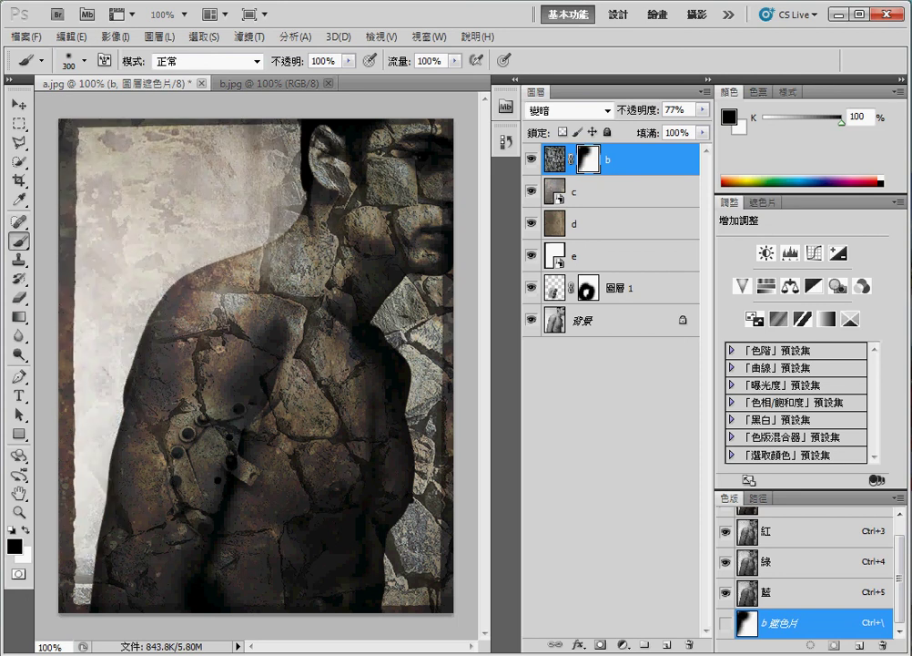
pyautogui.moveTo(278, 132); pyautogui.dragTo(268, 264)
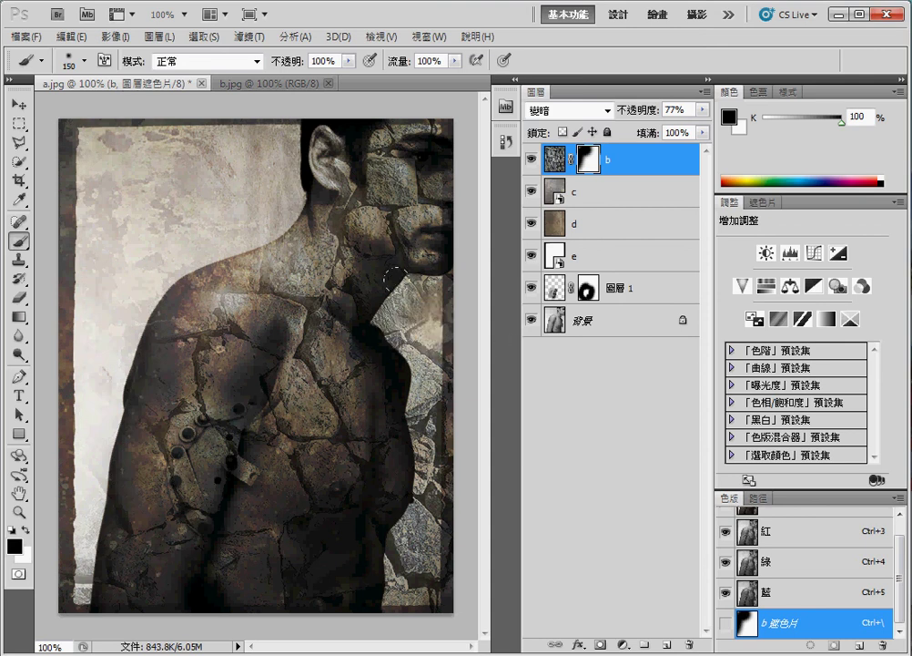
pyautogui.moveTo(442, 364); pyautogui.dragTo(392, 277)
pyautogui.moveTo(414, 405)
pyautogui.mouseDown()
pyautogui.moveTo(418, 583)
pyautogui.moveTo(410, 530)
pyautogui.mouseUp()
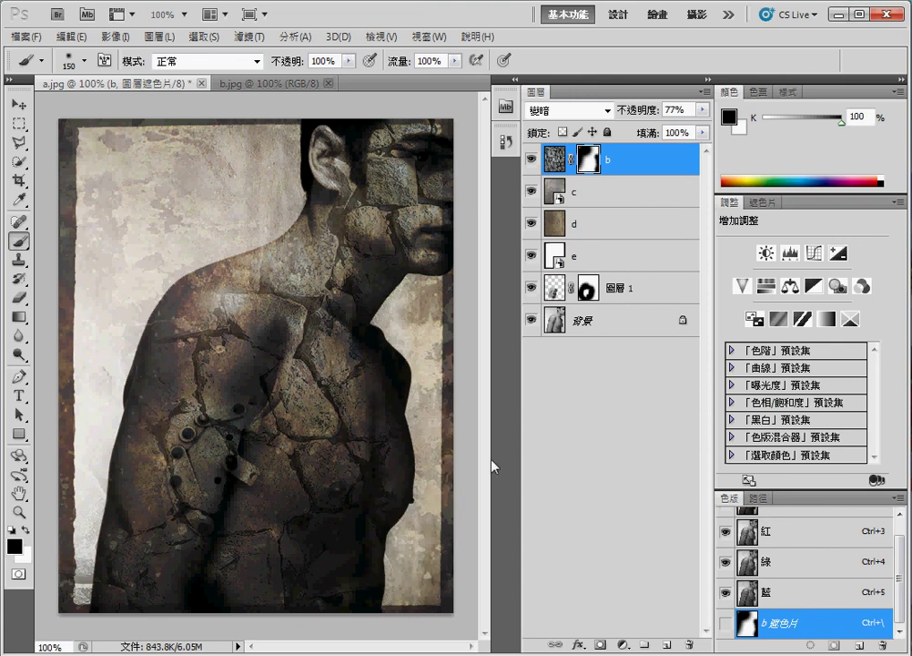
# Step: Bring up layer c's context menus, then dismiss them without choosing an option
pyautogui.rightClick(570, 205)
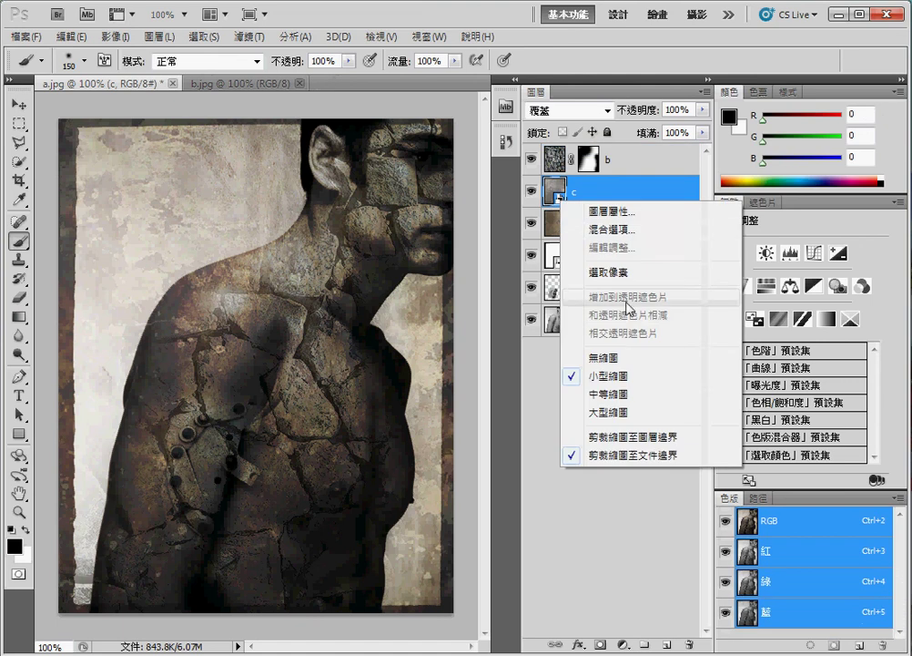
pyautogui.click(621, 197)
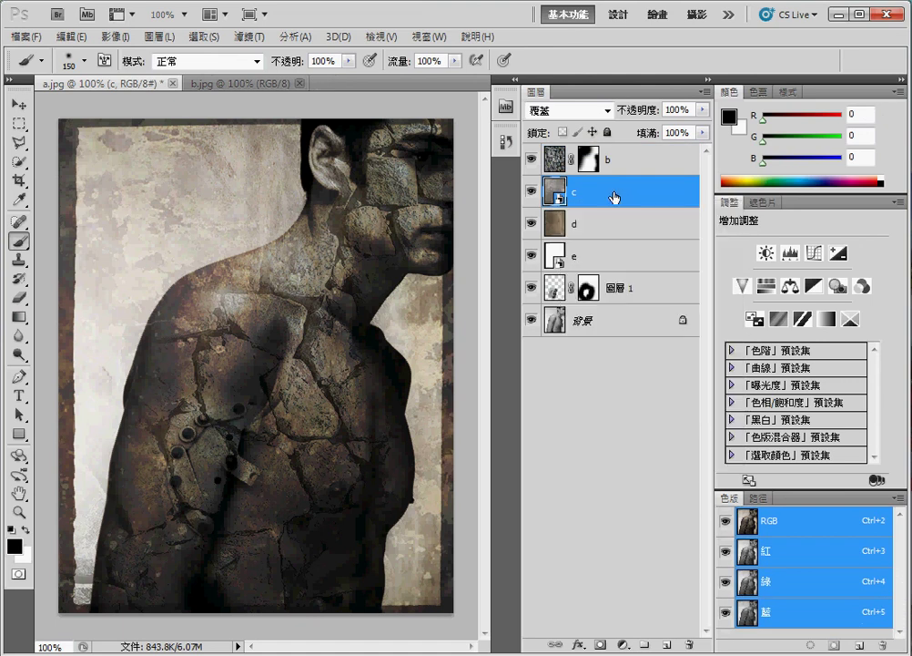
pyautogui.rightClick(583, 188)
pyautogui.press('Escape')
# Step: Apply Levels to layer c with inputs 79, about 1.81 and 200
pyautogui.hotkey('ctrl', 'l')
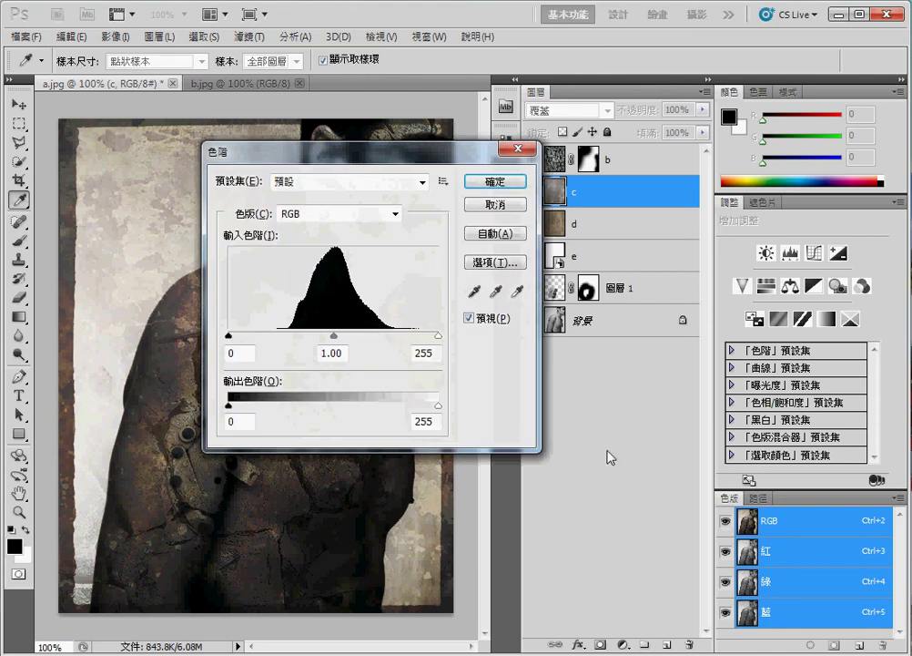
pyautogui.moveTo(360, 156); pyautogui.dragTo(641, 345)
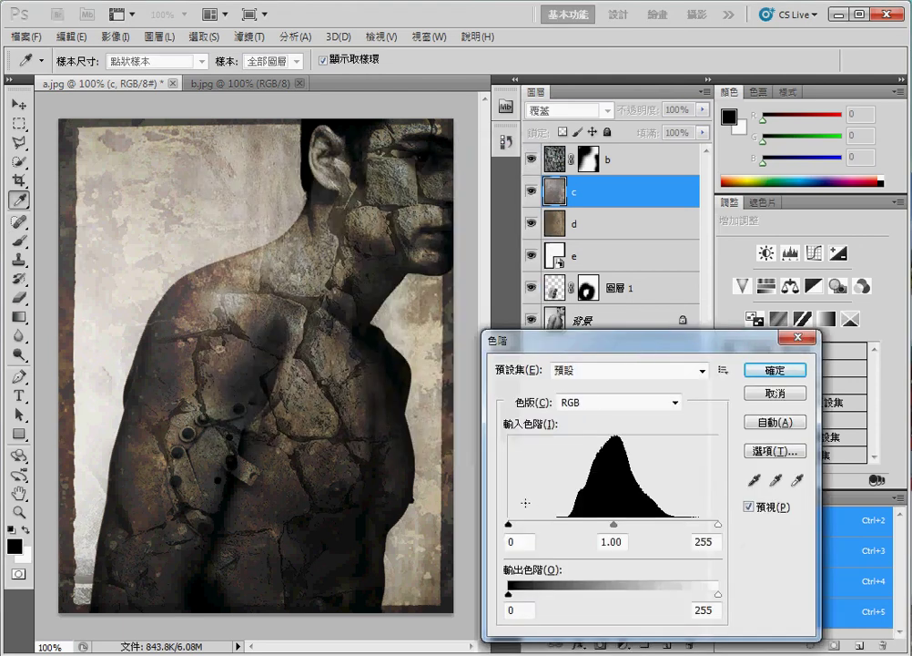
pyautogui.moveTo(507, 525); pyautogui.dragTo(561, 525)
pyautogui.moveTo(719, 524); pyautogui.dragTo(673, 525)
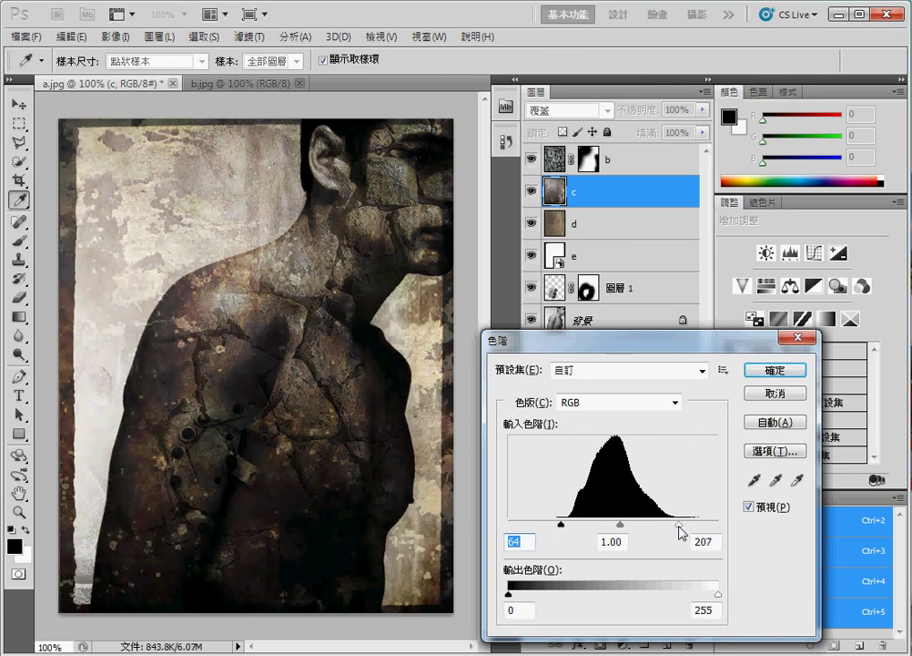
pyautogui.moveTo(566, 529)
pyautogui.mouseDown()
pyautogui.moveTo(615, 526)
pyautogui.moveTo(591, 532)
pyautogui.moveTo(604, 532)
pyautogui.mouseUp()
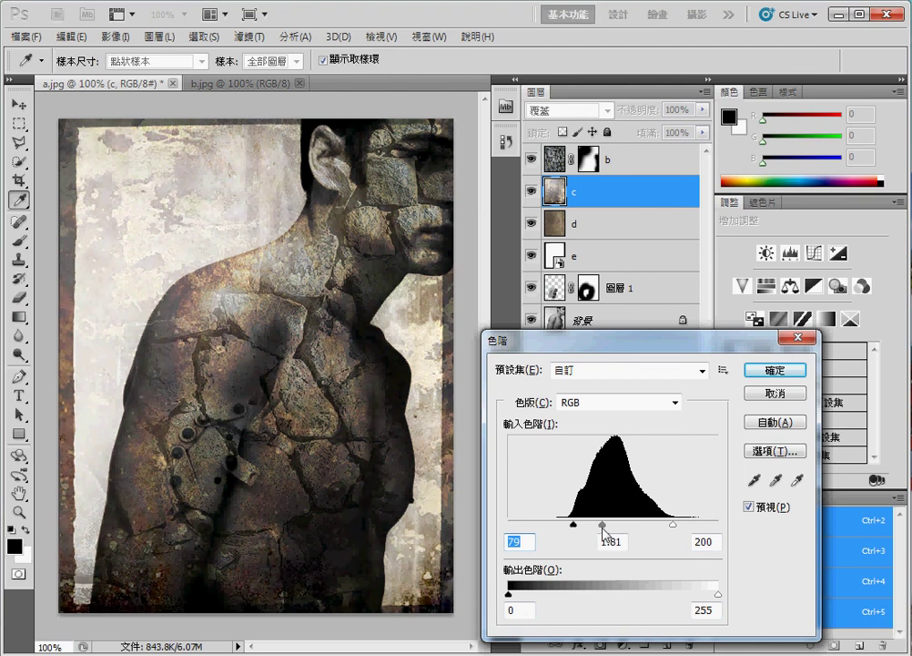
pyautogui.click(772, 370)
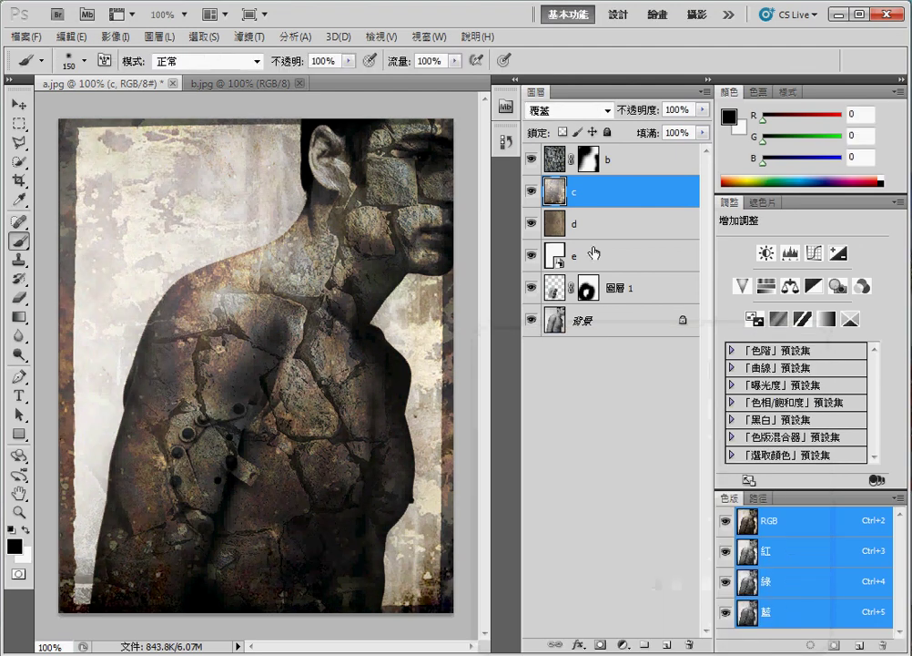
# Step: Apply Levels to rusty layer d with inputs 39, about 0.71 and 172
pyautogui.click(575, 238)
pyautogui.hotkey('ctrl', 'l')
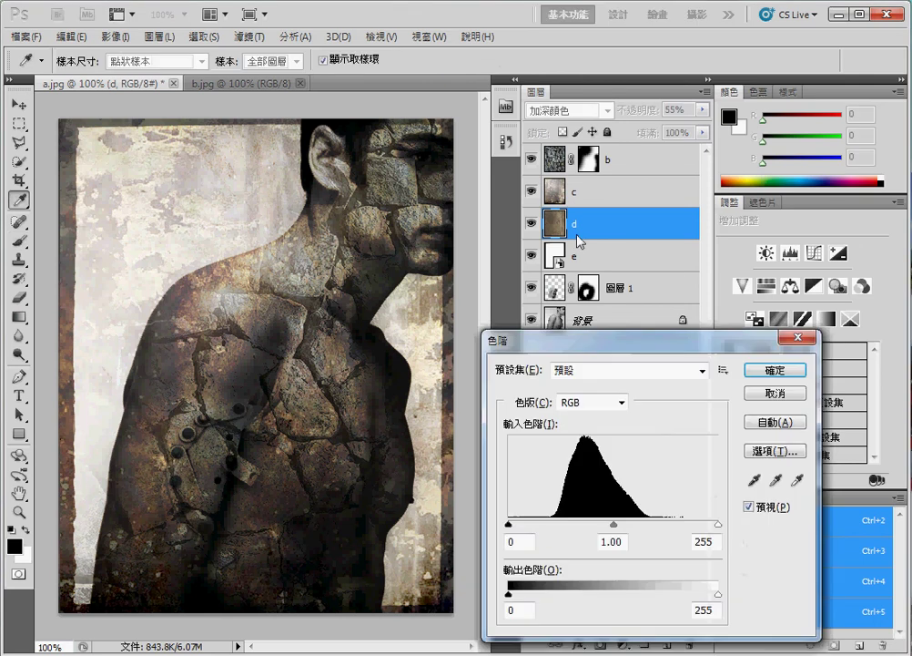
pyautogui.moveTo(509, 524); pyautogui.dragTo(550, 524)
pyautogui.moveTo(718, 525)
pyautogui.mouseDown()
pyautogui.moveTo(586, 527)
pyautogui.moveTo(625, 527)
pyautogui.moveTo(607, 528)
pyautogui.moveTo(625, 532)
pyautogui.moveTo(617, 531)
pyautogui.mouseUp()
pyautogui.moveTo(551, 527)
pyautogui.mouseDown()
pyautogui.moveTo(533, 533)
pyautogui.moveTo(556, 533)
pyautogui.moveTo(525, 533)
pyautogui.moveTo(541, 533)
pyautogui.mouseUp()
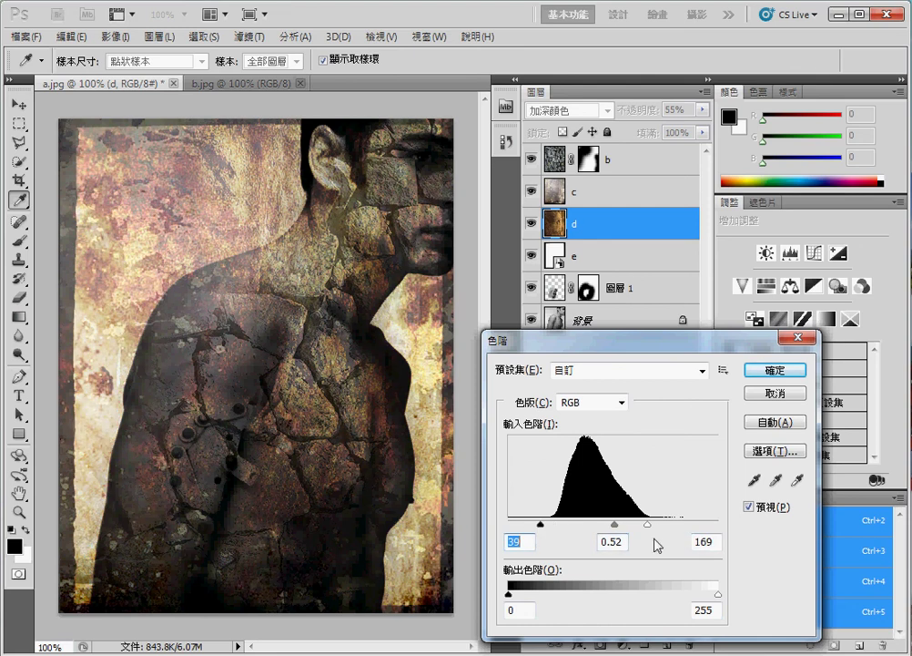
pyautogui.moveTo(652, 530)
pyautogui.mouseDown()
pyautogui.moveTo(672, 530)
pyautogui.moveTo(596, 528)
pyautogui.moveTo(620, 528)
pyautogui.moveTo(609, 532)
pyautogui.mouseUp()
pyautogui.press('Return')
pyautogui.press('b')
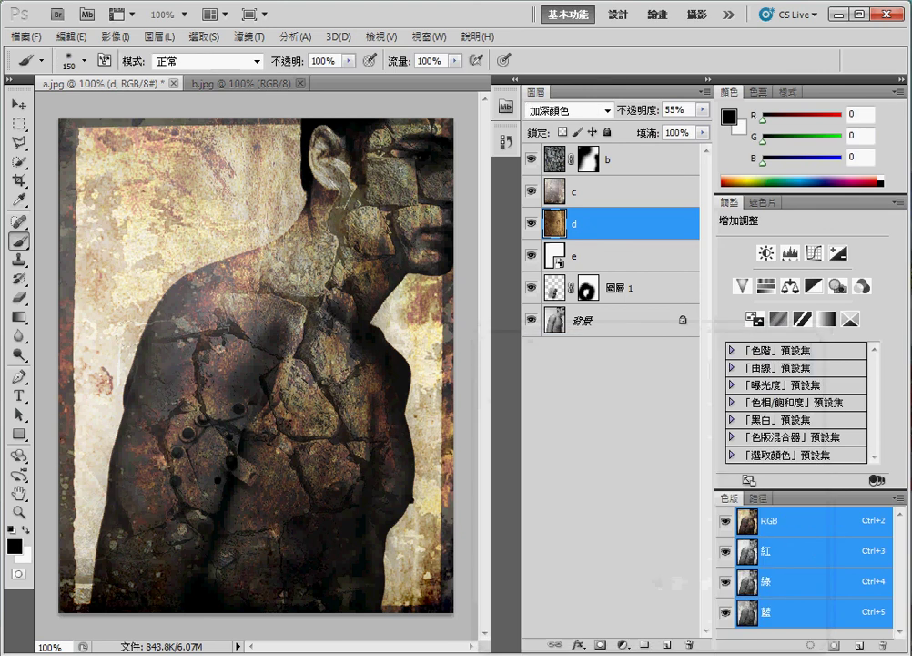
# Step: Add a mask to layer d and set the brush to 55% opacity, 39% flow
pyautogui.click(599, 645)
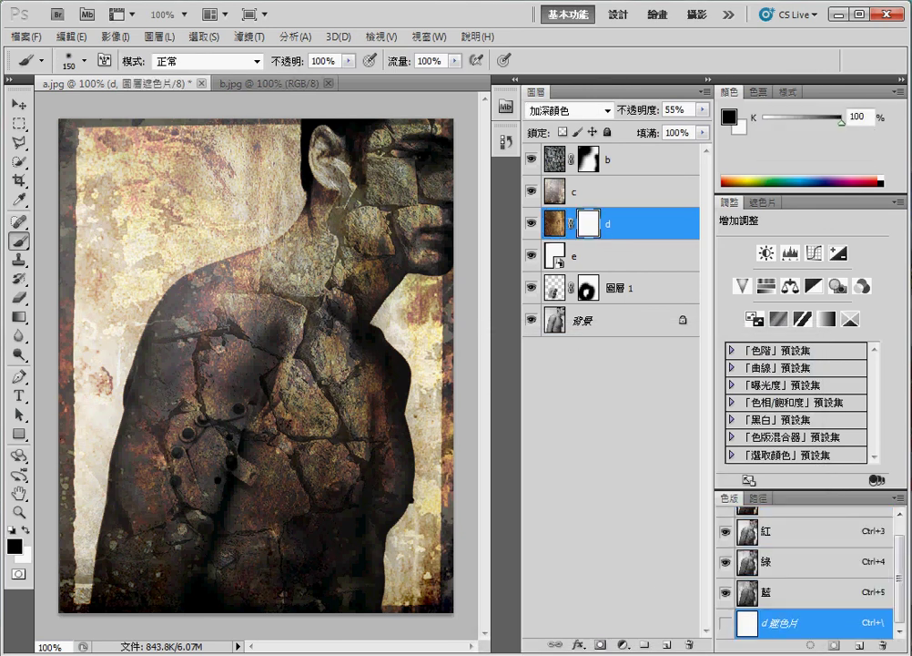
pyautogui.click(348, 61)
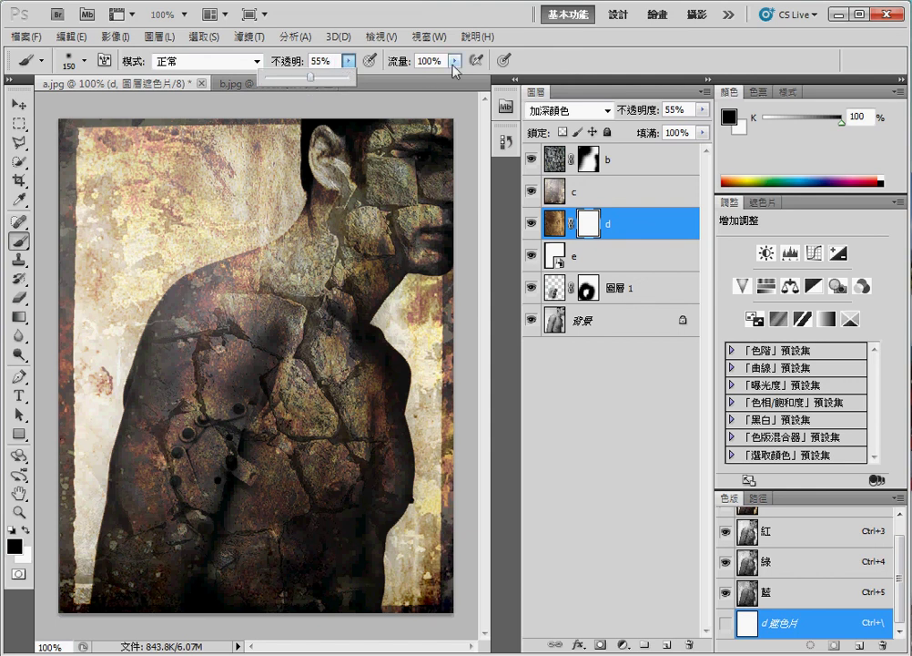
pyautogui.click(453, 64)
pyautogui.click(114, 340)
# Step: Mask rust along the left edge and chest in black, then restore some in white
pyautogui.moveTo(113, 341); pyautogui.dragTo(56, 481)
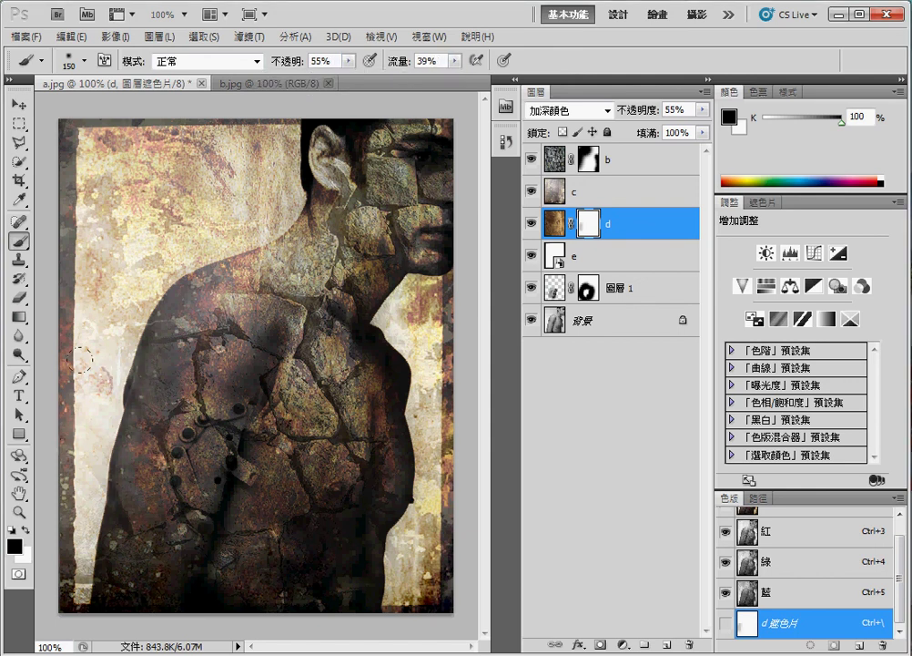
pyautogui.moveTo(68, 273); pyautogui.dragTo(68, 510)
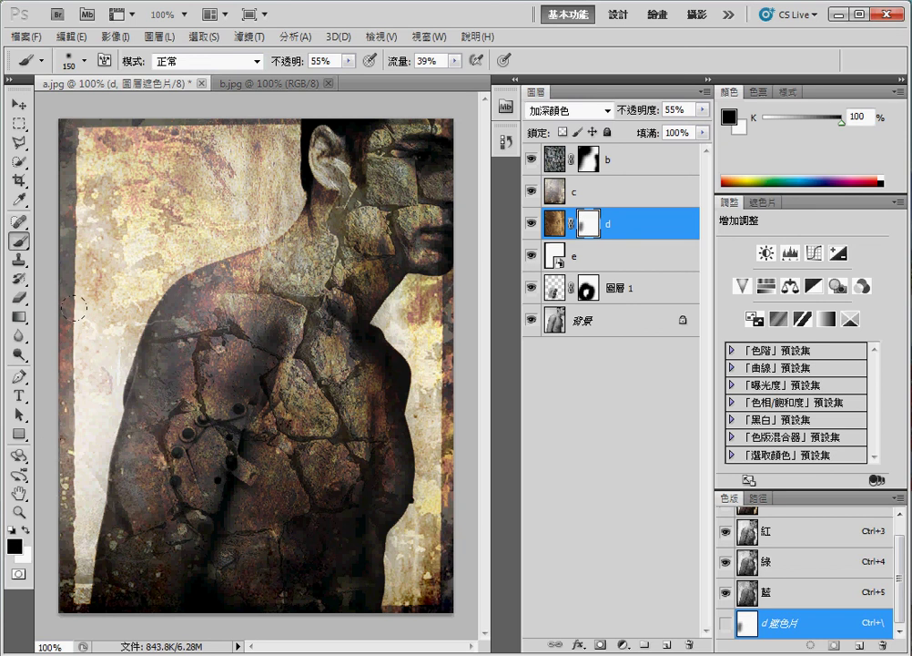
pyautogui.moveTo(299, 359); pyautogui.dragTo(341, 446)
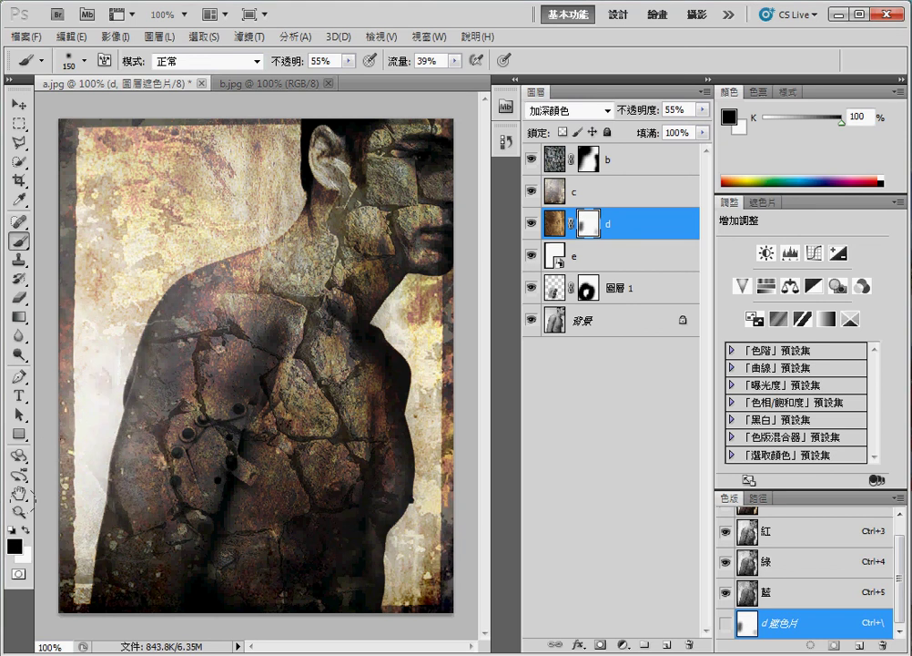
pyautogui.click(25, 528)
pyautogui.moveTo(87, 334); pyautogui.dragTo(59, 434)
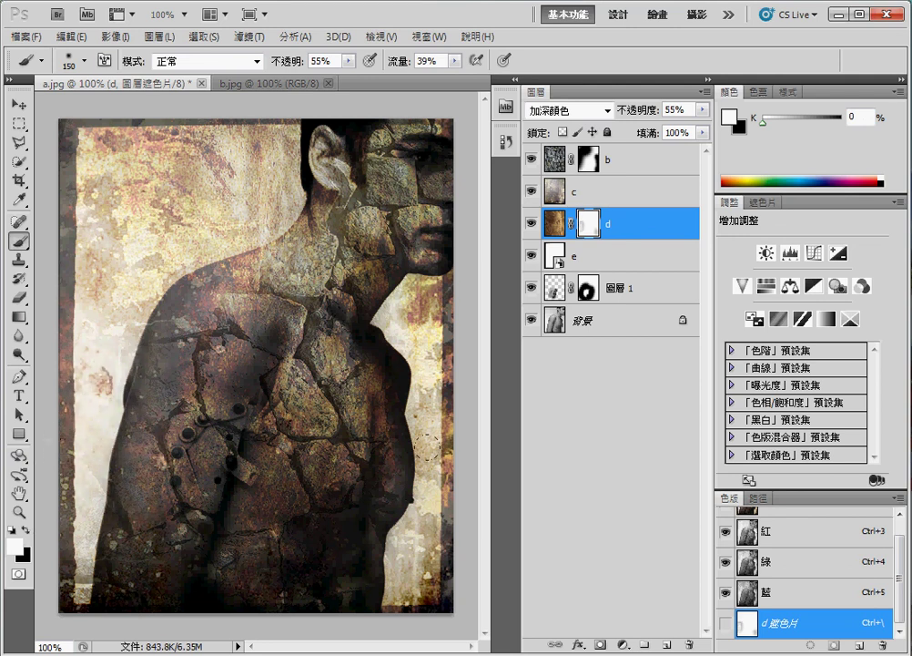
# Step: Toggle layer c's visibility off and on to compare the composite
pyautogui.click(658, 256)
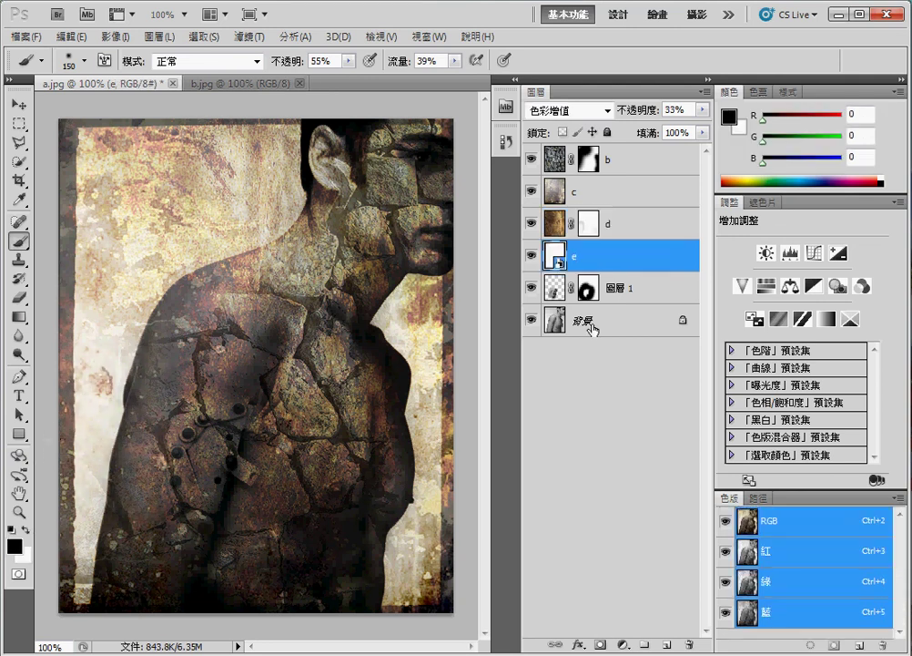
pyautogui.click(565, 192)
pyautogui.click(531, 192)
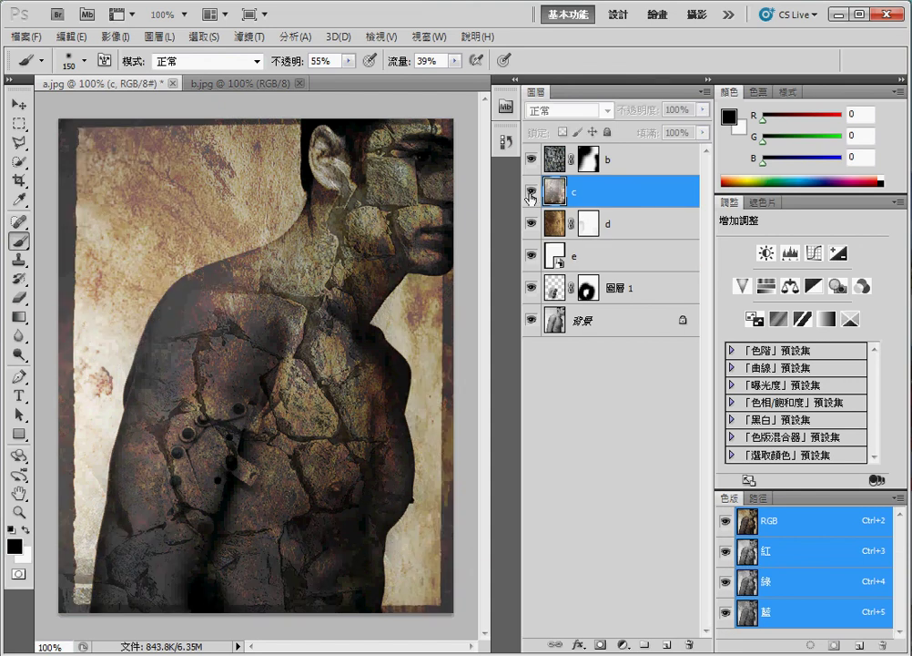
pyautogui.click(531, 193)
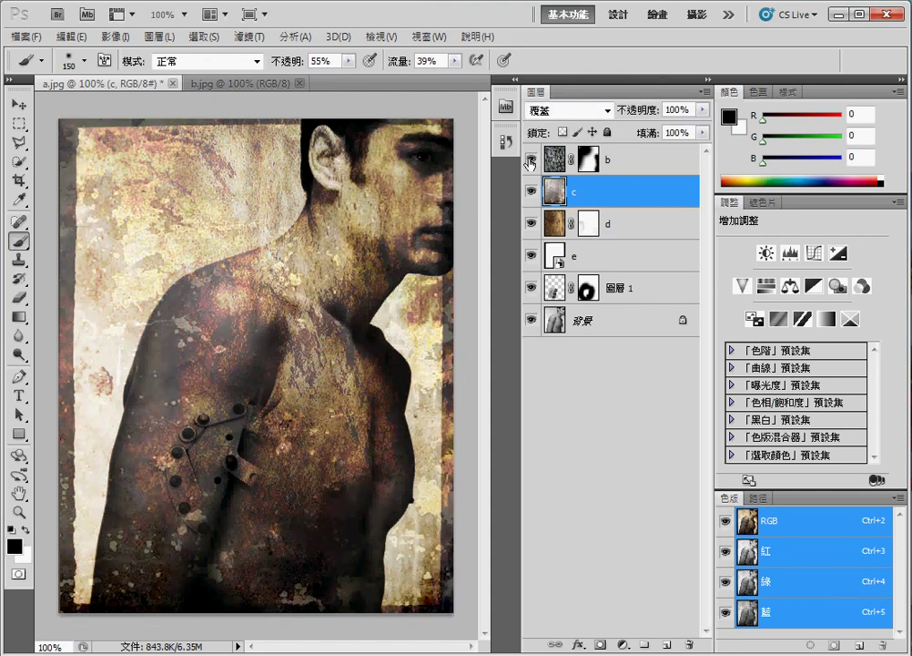
# Step: Apply Levels with a 0.65 midtone input to stone layer b
pyautogui.click(553, 163)
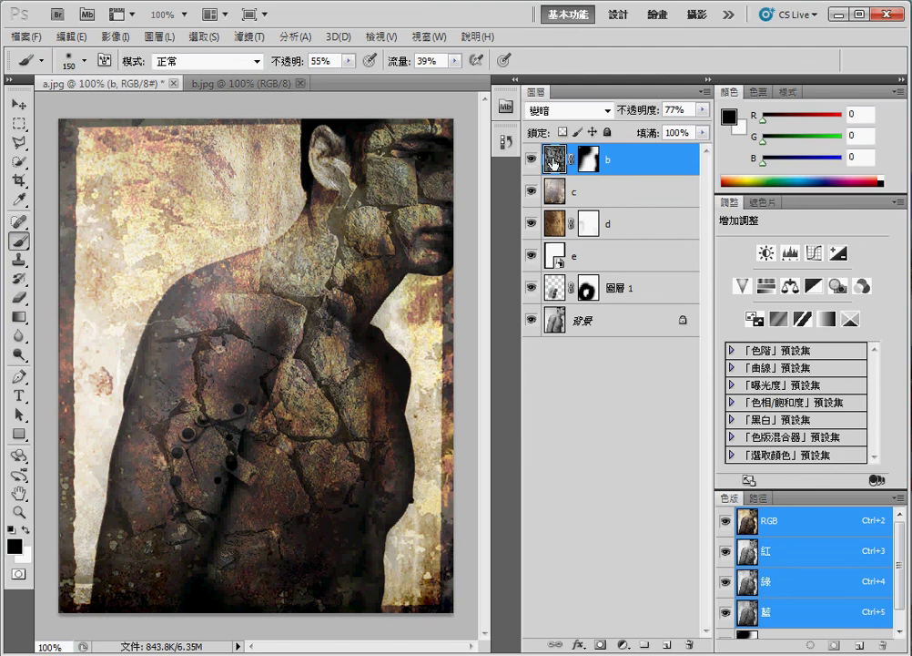
pyautogui.hotkey('ctrl', 'l')
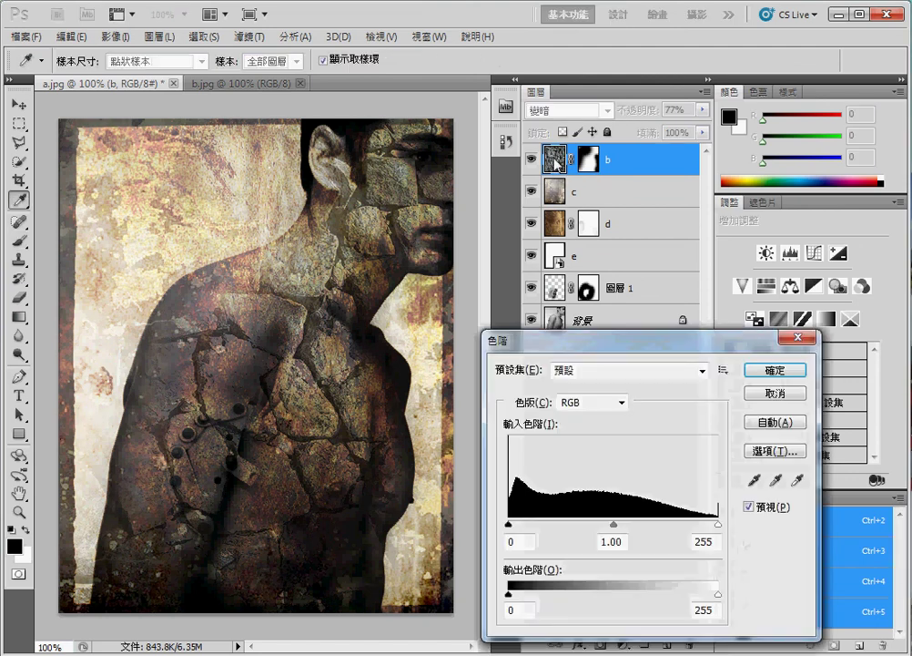
pyautogui.moveTo(613, 525)
pyautogui.mouseDown()
pyautogui.moveTo(568, 525)
pyautogui.moveTo(661, 525)
pyautogui.moveTo(637, 526)
pyautogui.mouseUp()
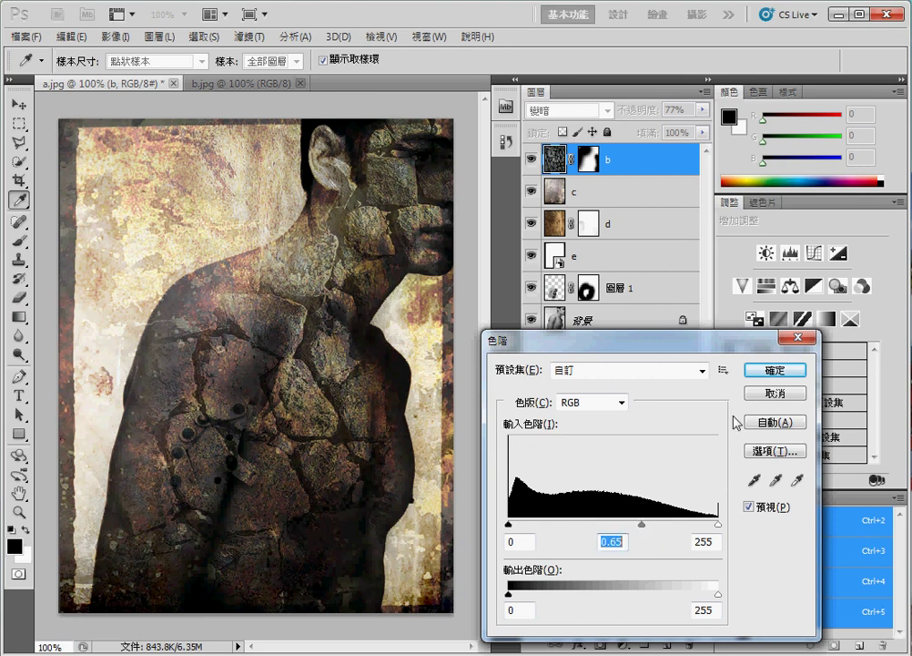
pyautogui.click(773, 370)
pyautogui.press('b')
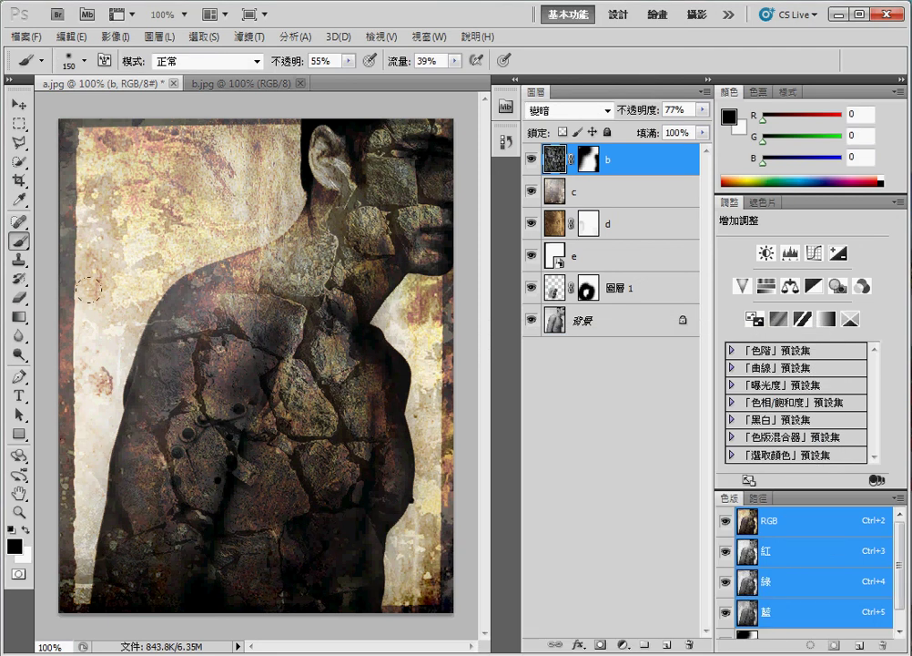
# Step: Add an Exposure adjustment layer at -1.36 exposure and 0.50 gamma, then select its mask
pyautogui.click(621, 644)
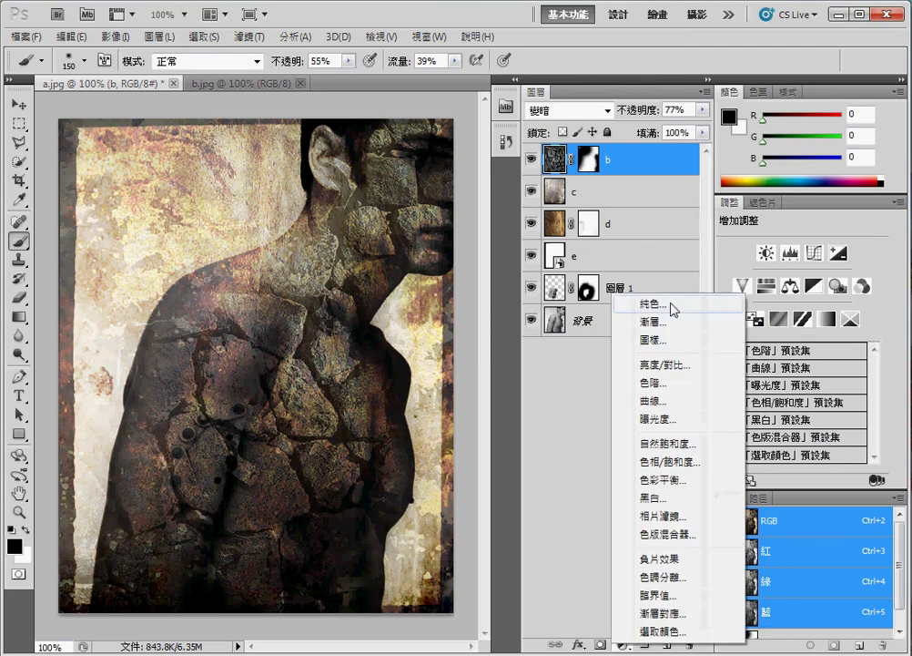
pyautogui.click(678, 417)
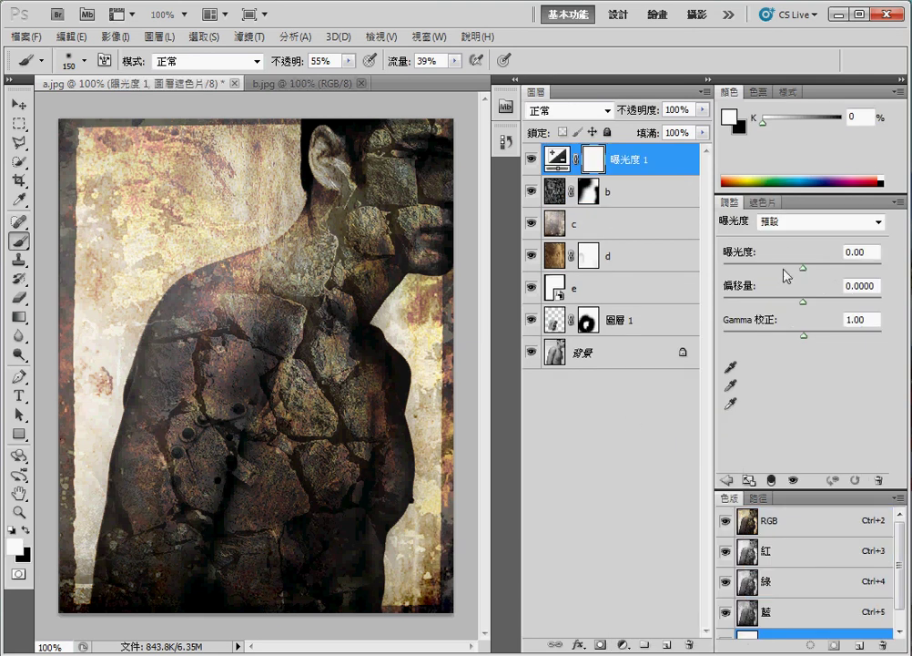
pyautogui.moveTo(765, 267); pyautogui.dragTo(787, 271)
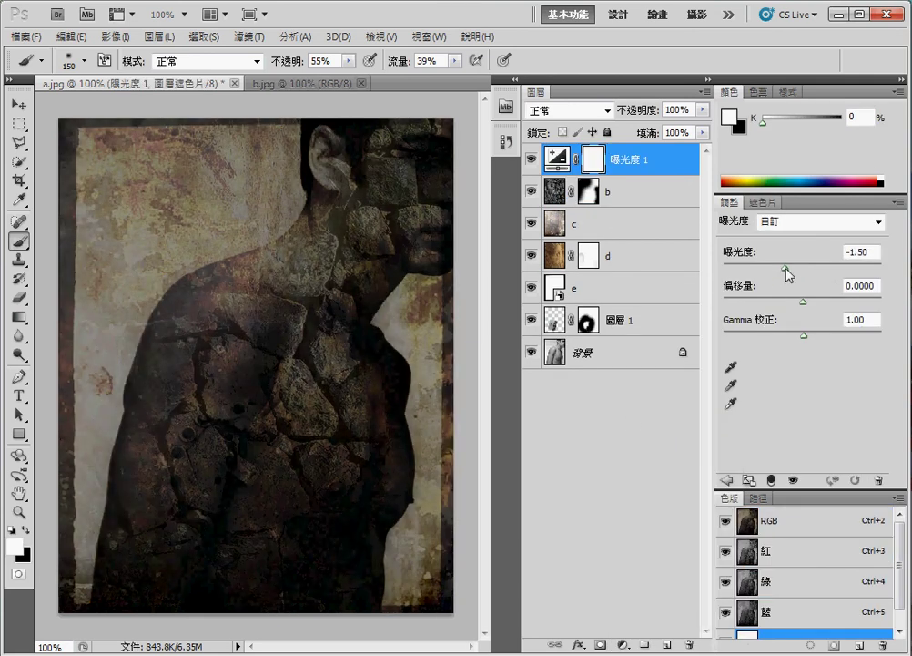
pyautogui.moveTo(805, 342); pyautogui.dragTo(831, 335)
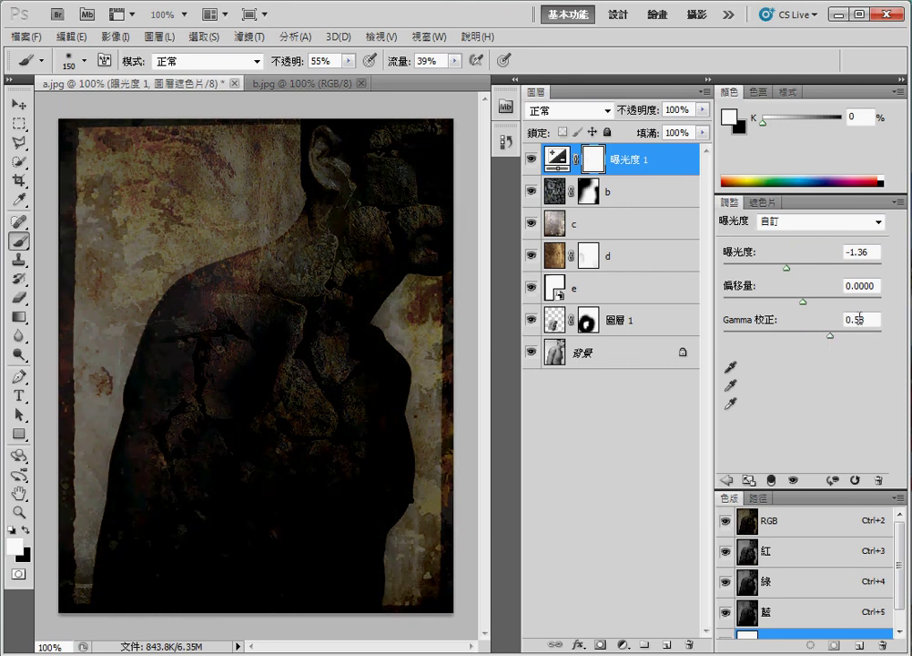
pyautogui.moveTo(837, 340); pyautogui.dragTo(835, 338)
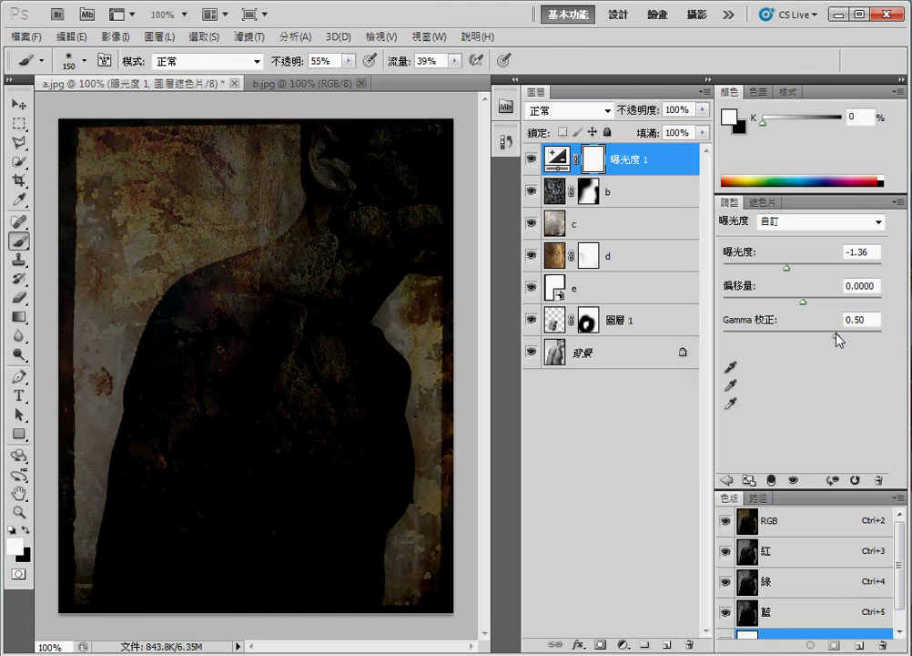
pyautogui.click(655, 443)
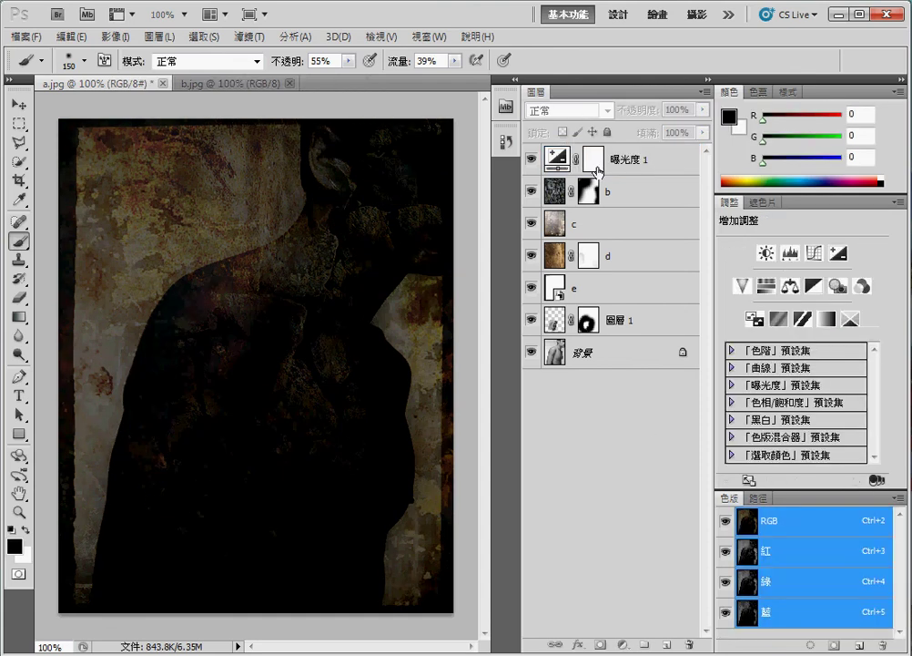
pyautogui.click(599, 170)
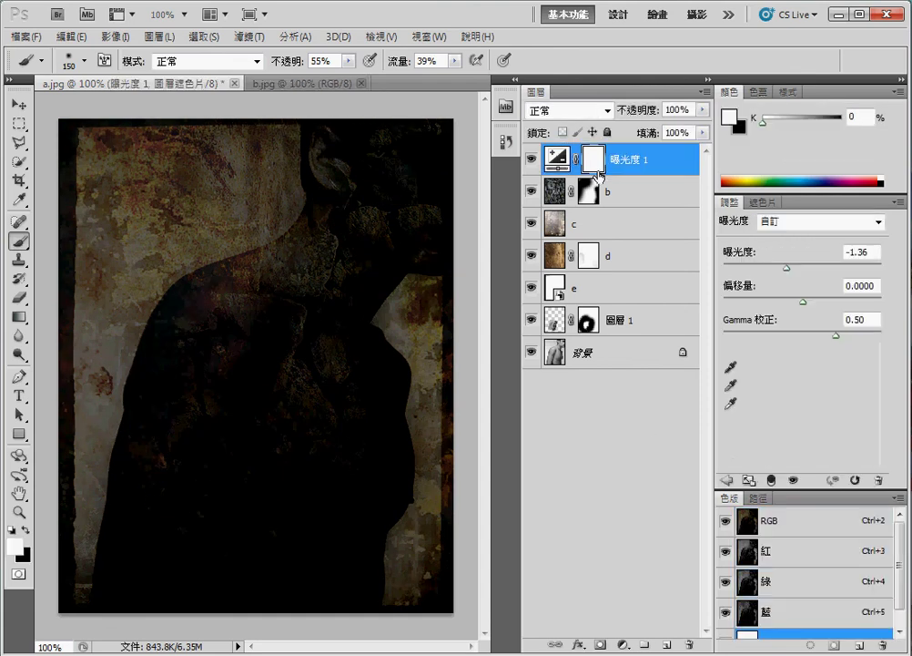
# Step: Fill the Exposure layer's mask with black using Edit > Fill
pyautogui.click(70, 36)
pyautogui.click(126, 284)
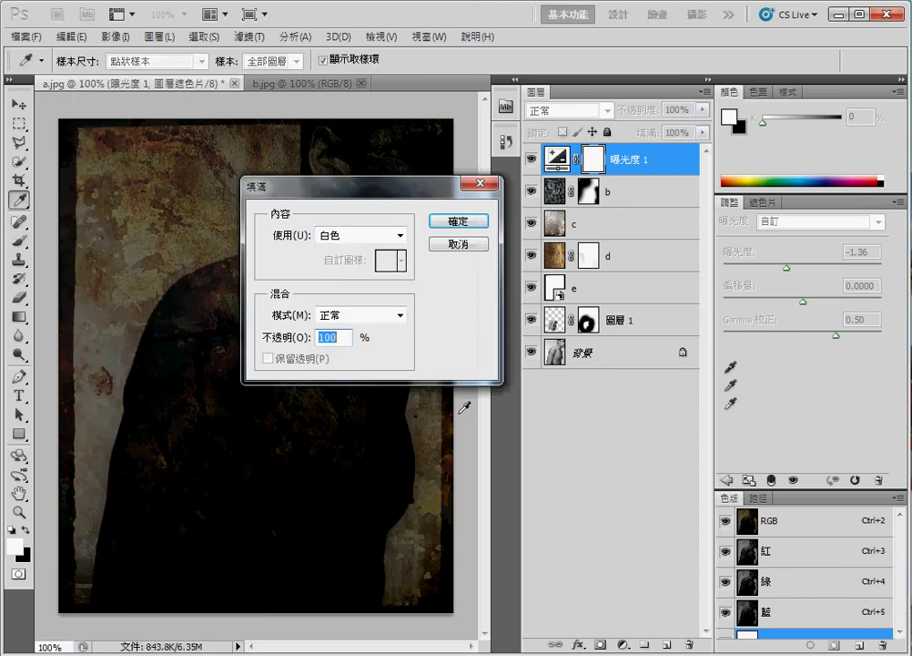
pyautogui.click(401, 235)
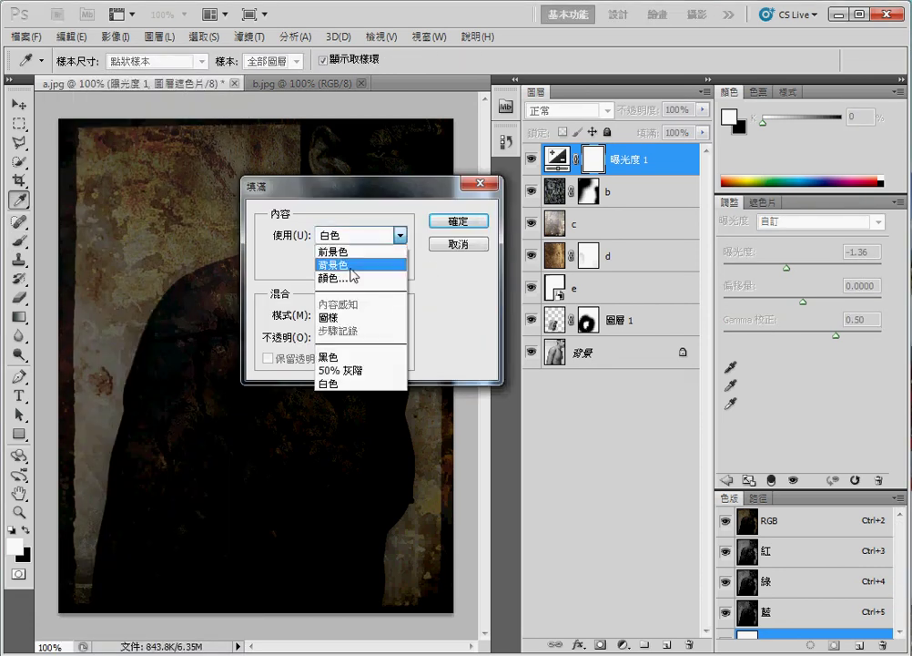
pyautogui.click(327, 357)
pyautogui.click(458, 220)
# Step: Paint white at brush size 80 along the left edge and figure; set layer opacity to 45%
pyautogui.press('b')
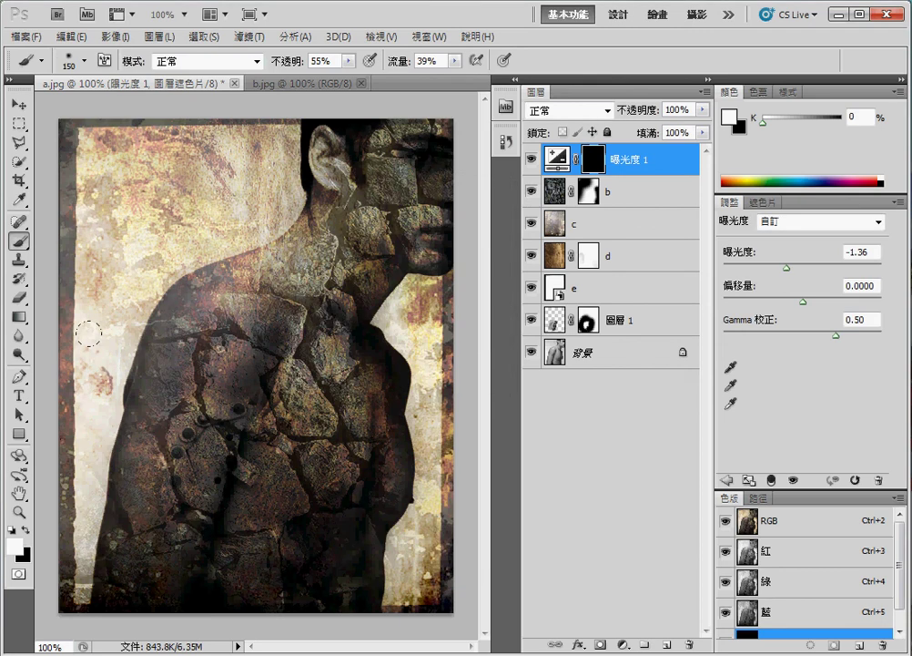
pyautogui.press('[')
pyautogui.press('[')
pyautogui.press('[')
pyautogui.moveTo(82, 347)
pyautogui.mouseDown()
pyautogui.moveTo(87, 352)
pyautogui.moveTo(71, 209)
pyautogui.moveTo(87, 234)
pyautogui.moveTo(78, 414)
pyautogui.mouseUp()
pyautogui.moveTo(342, 435)
pyautogui.mouseDown()
pyautogui.moveTo(332, 364)
pyautogui.moveTo(301, 460)
pyautogui.mouseUp()
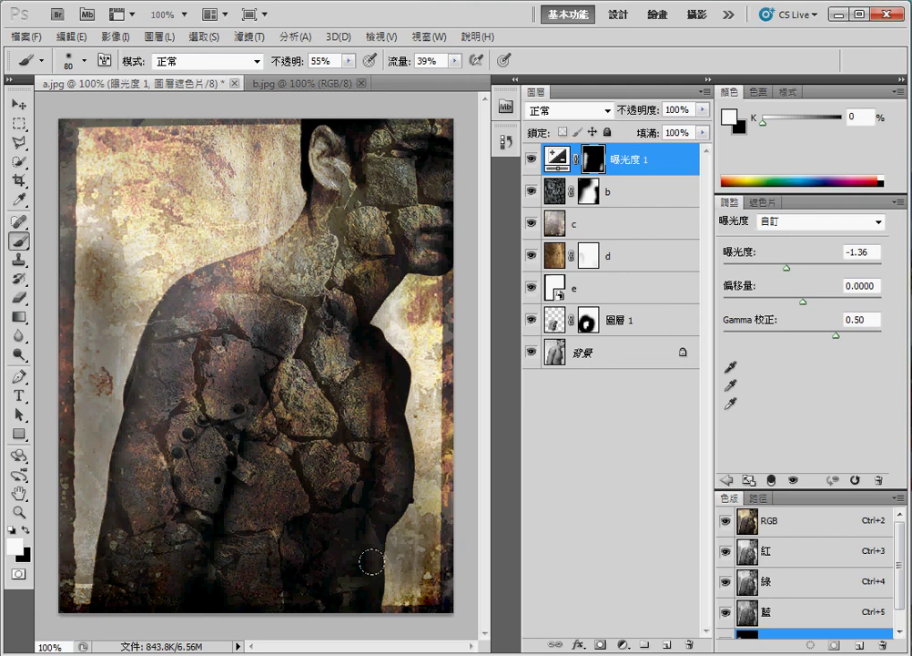
pyautogui.moveTo(73, 428); pyautogui.dragTo(66, 366)
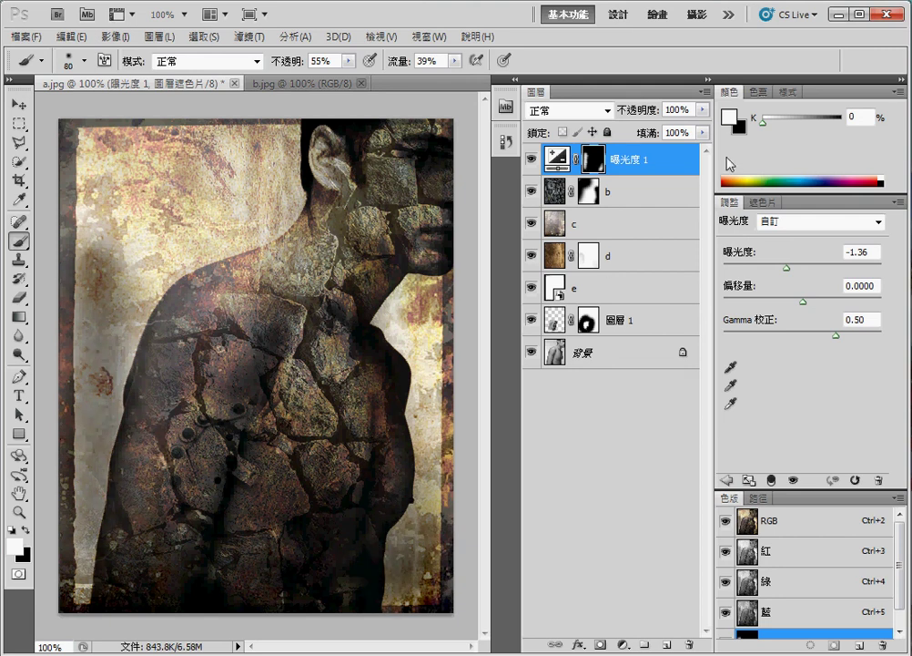
pyautogui.moveTo(703, 109)
pyautogui.mouseDown()
pyautogui.moveTo(679, 130)
pyautogui.moveTo(656, 128)
pyautogui.mouseUp()
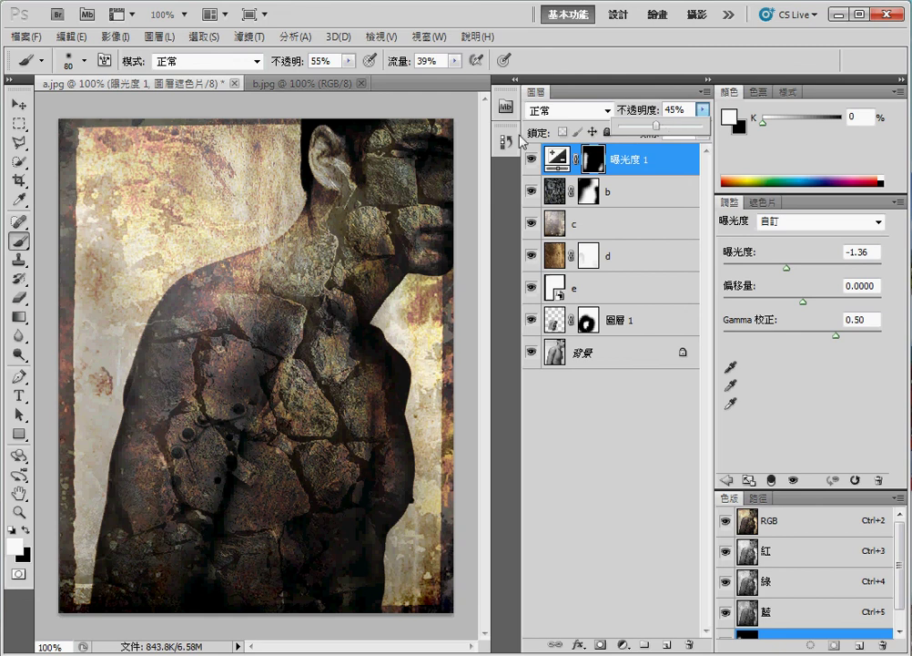
# Step: Toggle Exposure 1's visibility to compare, then bring up the File menu
pyautogui.click(532, 161)
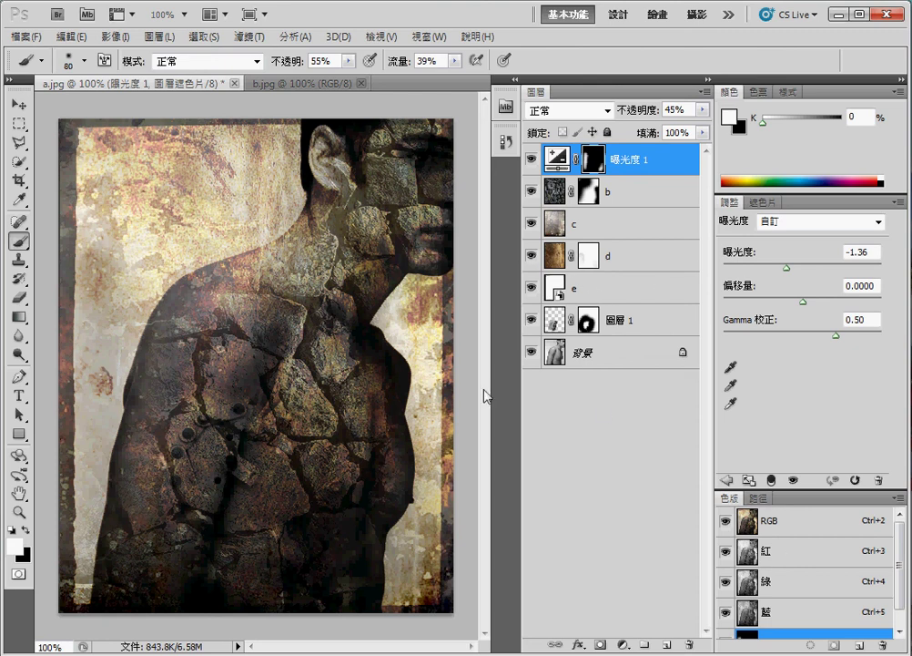
pyautogui.click(30, 36)
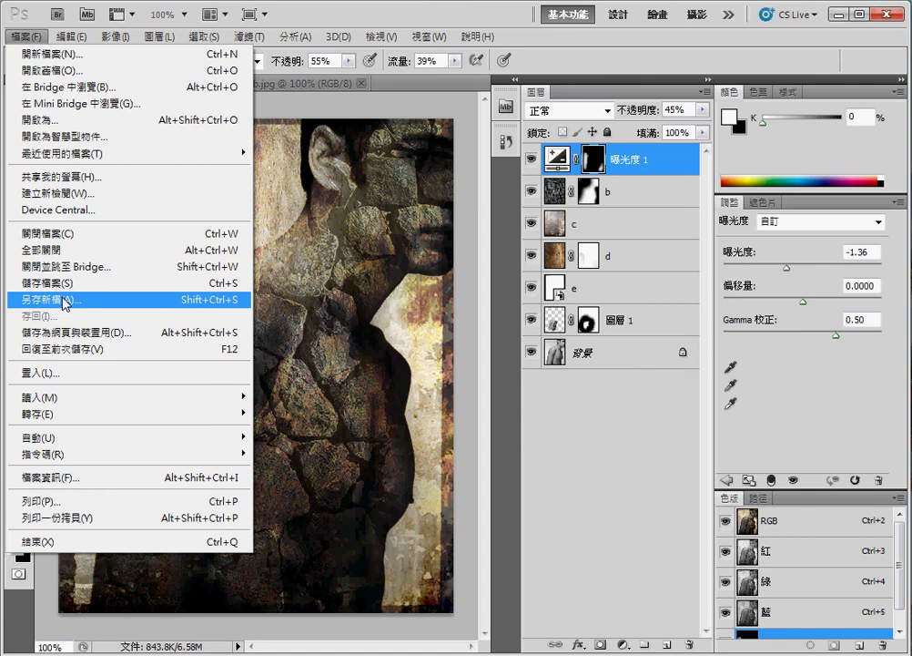
# Step: Start Save As for 'a' in ch04, keeping the Photoshop (*.PSD;*.PDD) format
pyautogui.click(63, 299)
pyautogui.click(506, 359)
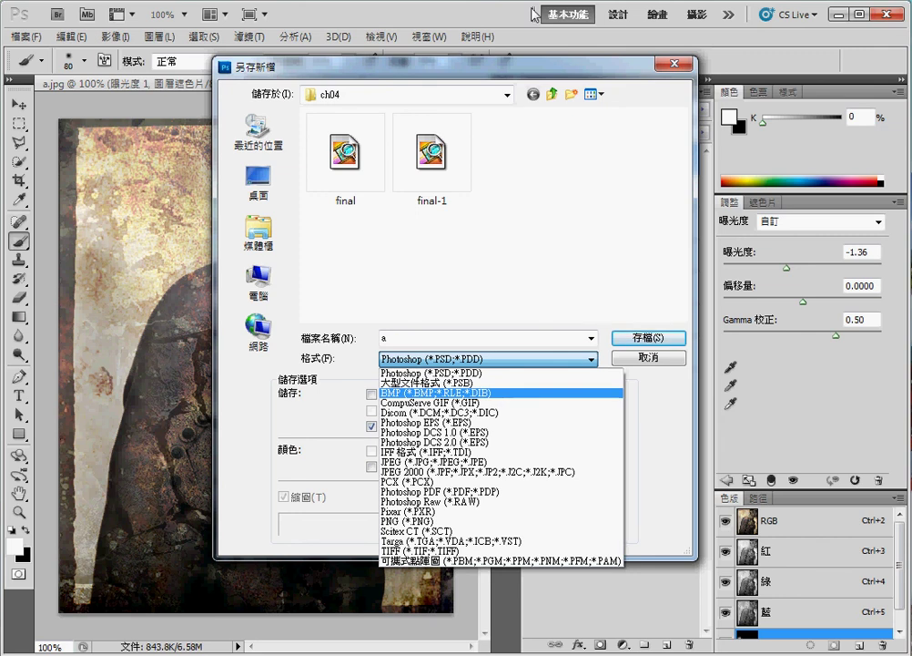
pyautogui.click(666, 436)
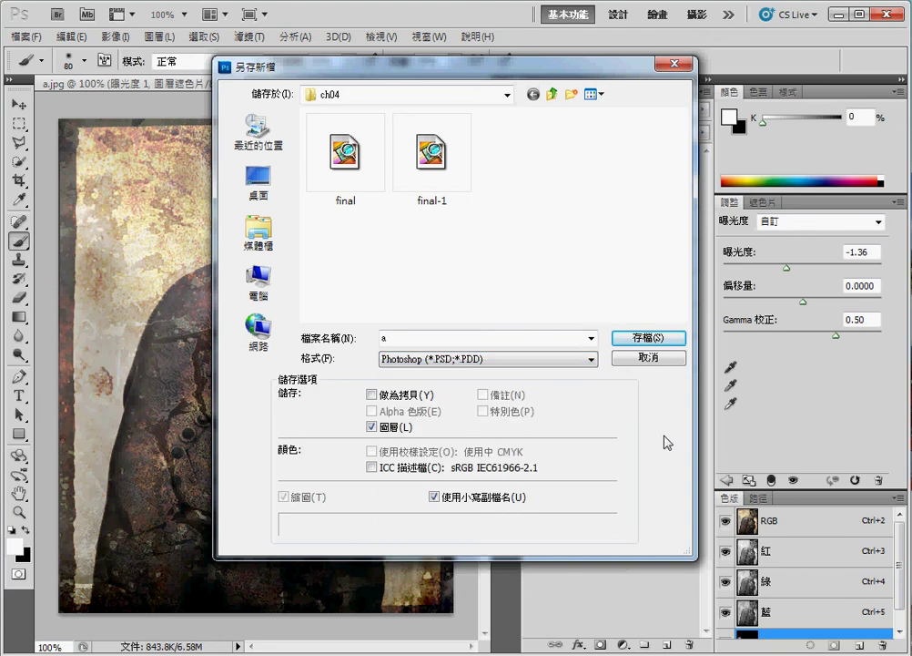